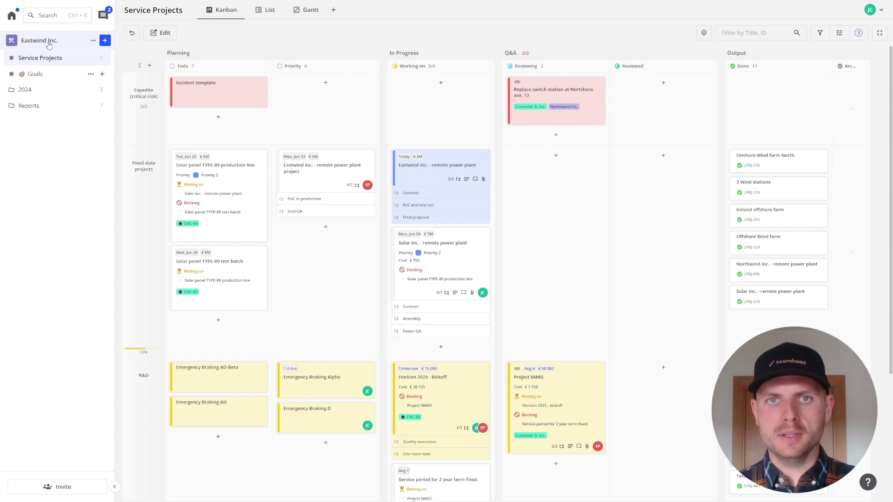
# Step: Review the Eastwind Inc. workspace's team members and their roles without changing anything
pyautogui.click(49, 42)
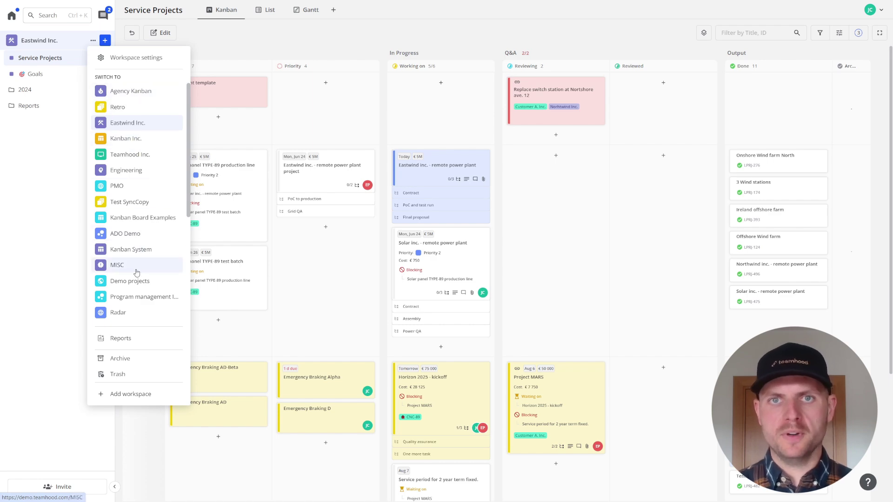
pyautogui.click(136, 57)
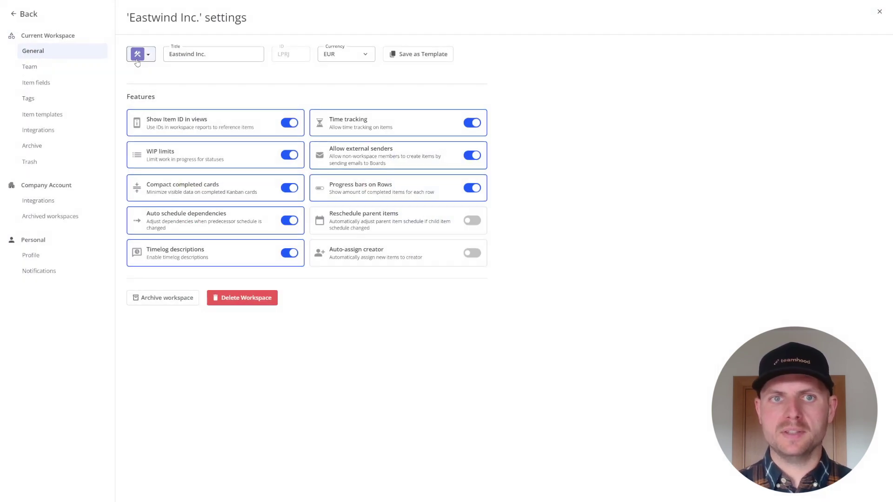
pyautogui.click(30, 68)
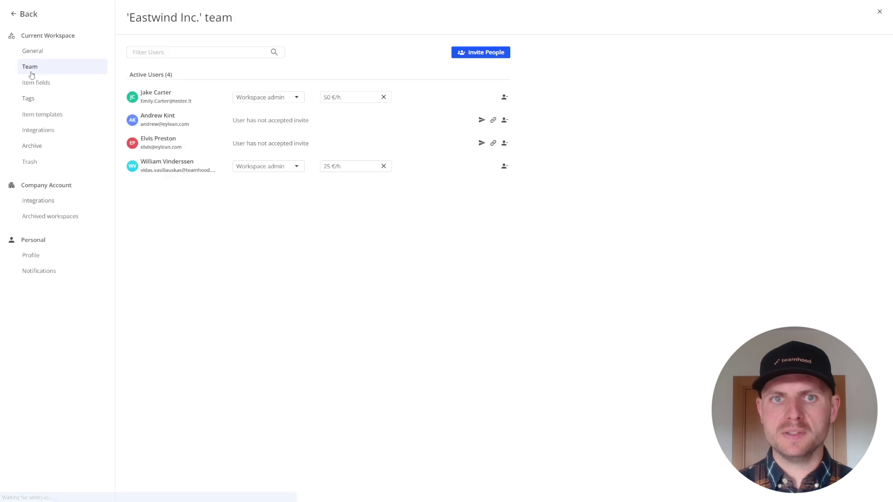
pyautogui.click(274, 99)
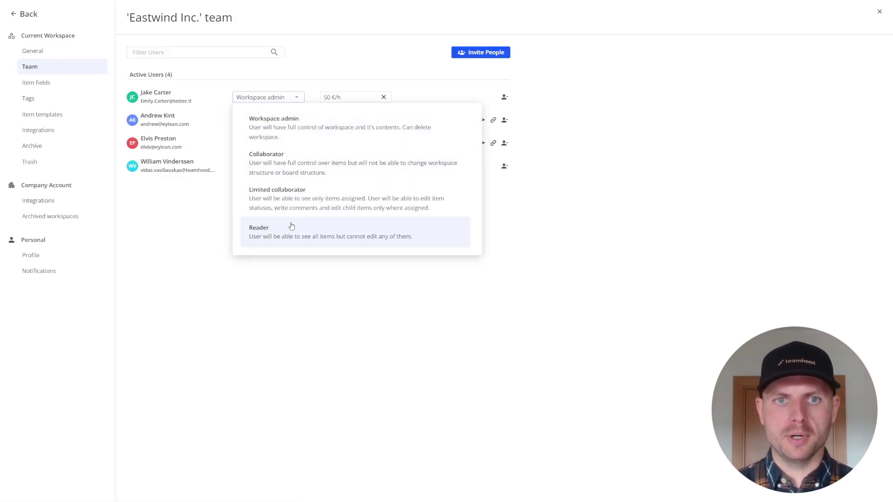
pyautogui.click(356, 72)
pyautogui.click(15, 14)
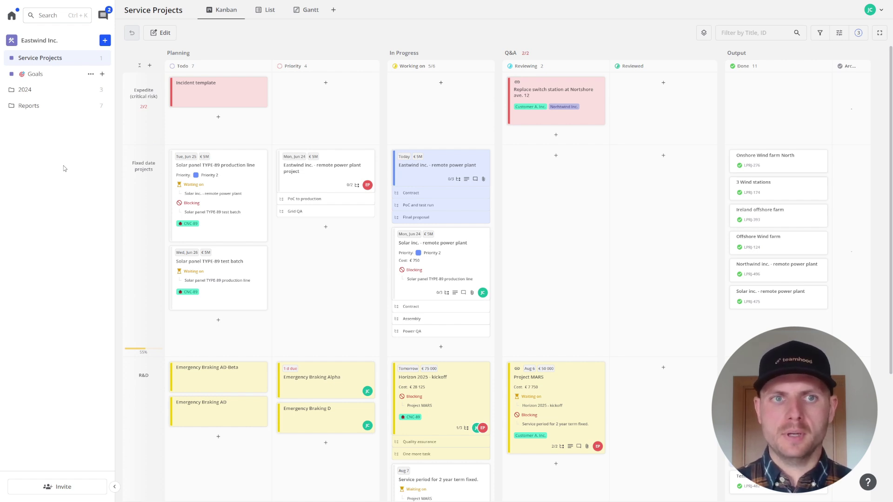
# Step: Look over the Goals board, then hide the MAIN dashboard under Service Projects
pyautogui.click(39, 74)
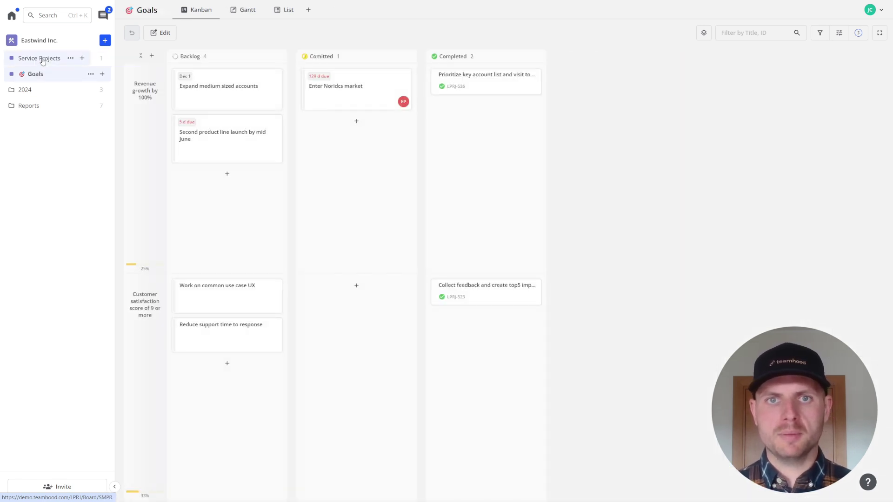
pyautogui.click(41, 59)
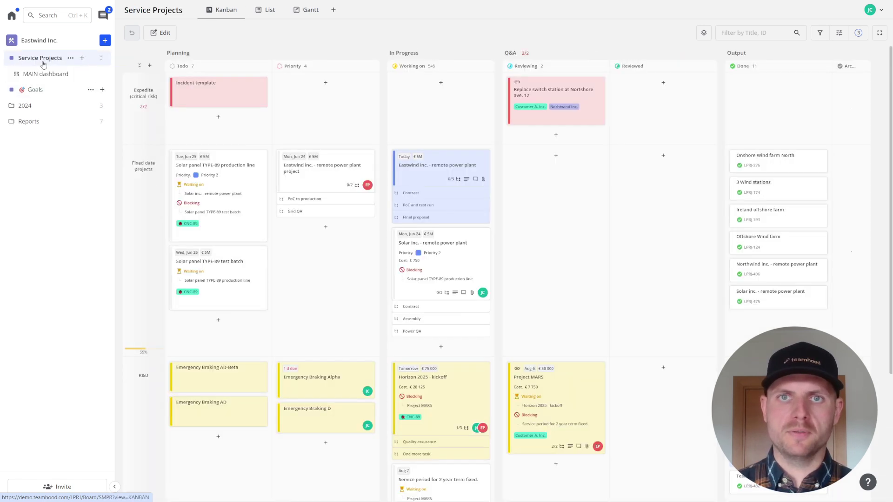
pyautogui.click(103, 58)
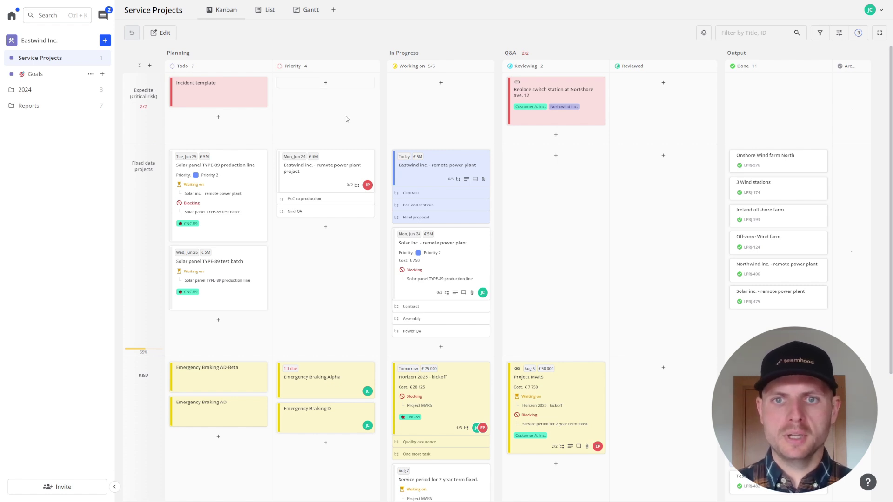
pyautogui.scroll(2, 346, 119)
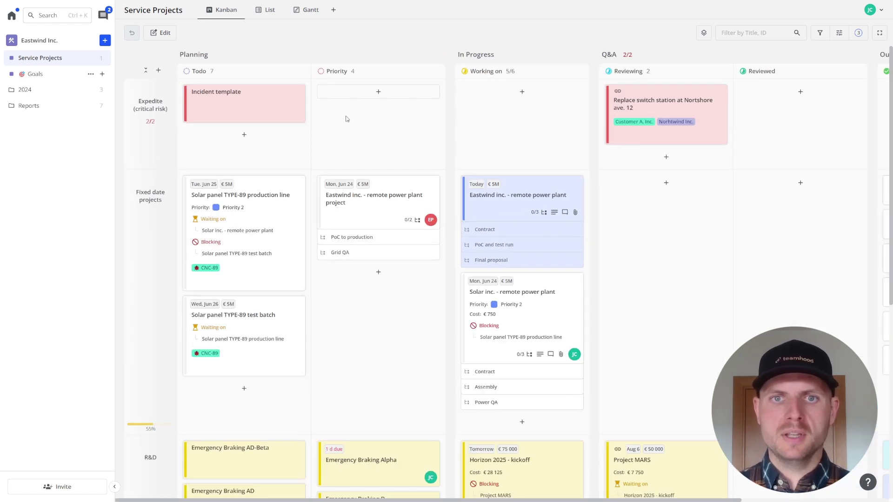
pyautogui.scroll(2, 346, 119)
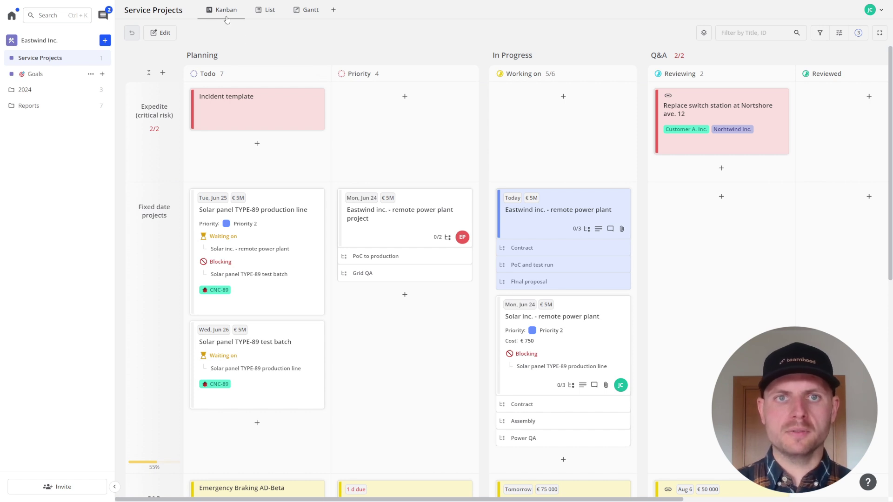
# Step: Preview the Service Projects list and Gantt timeline views, ending back on Kanban
pyautogui.click(268, 18)
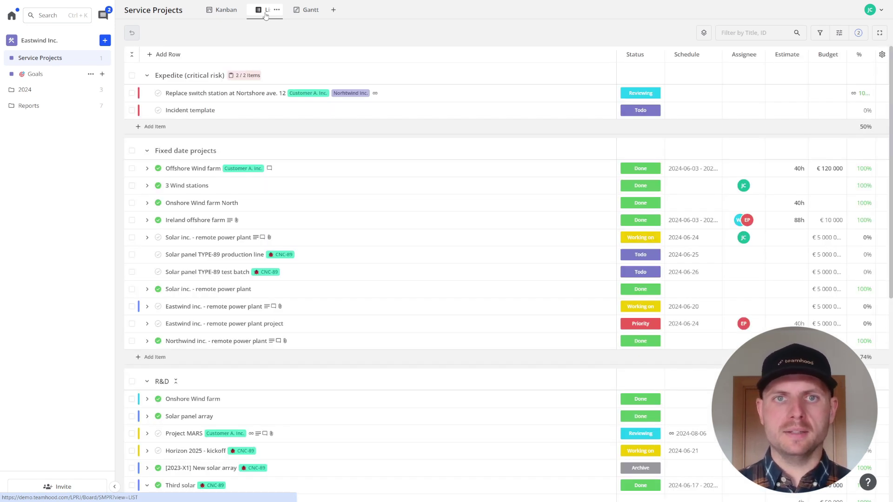
pyautogui.click(296, 14)
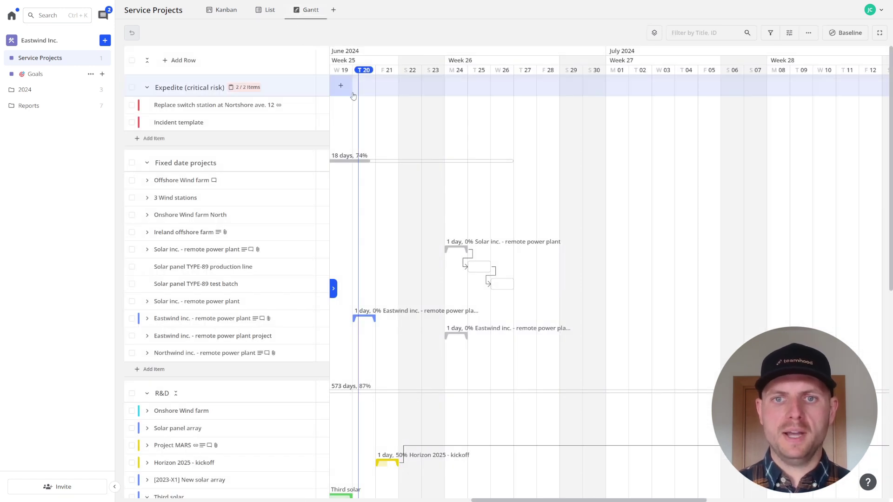
pyautogui.moveTo(460, 249)
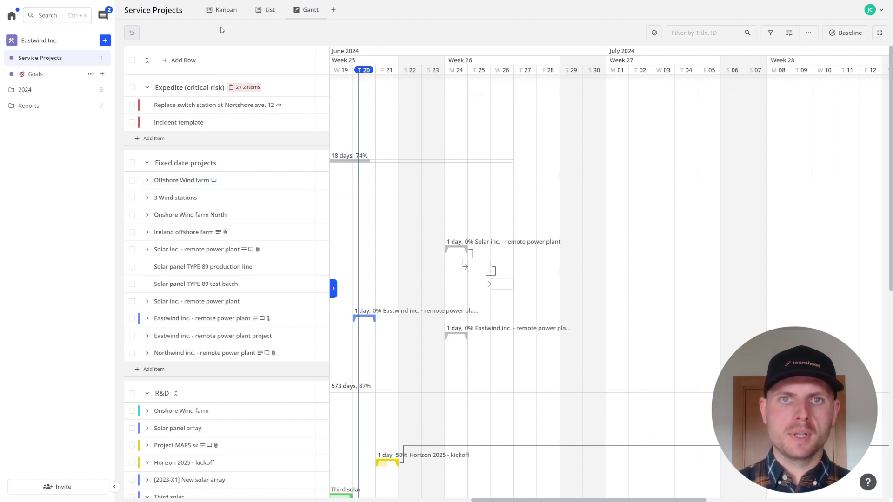
pyautogui.click(220, 14)
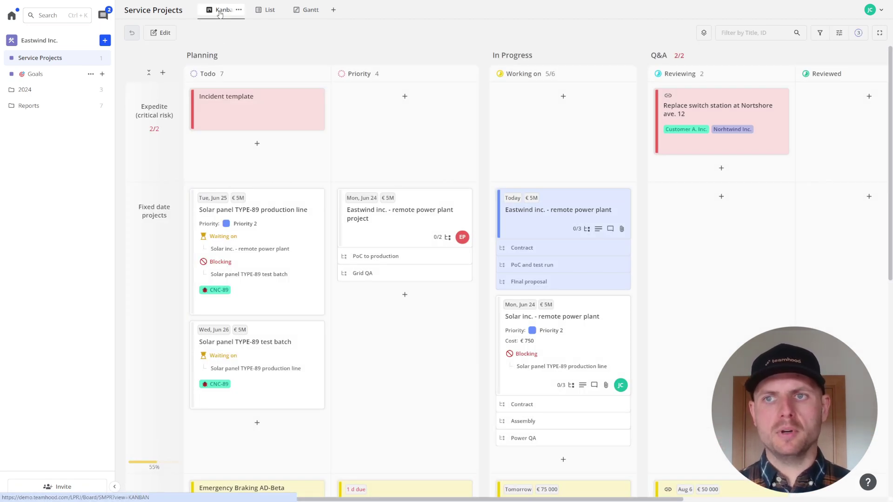
# Step: Filter the board to the Fixed date projects row and Working on, Reviewing, Reviewed statuses
pyautogui.click(821, 34)
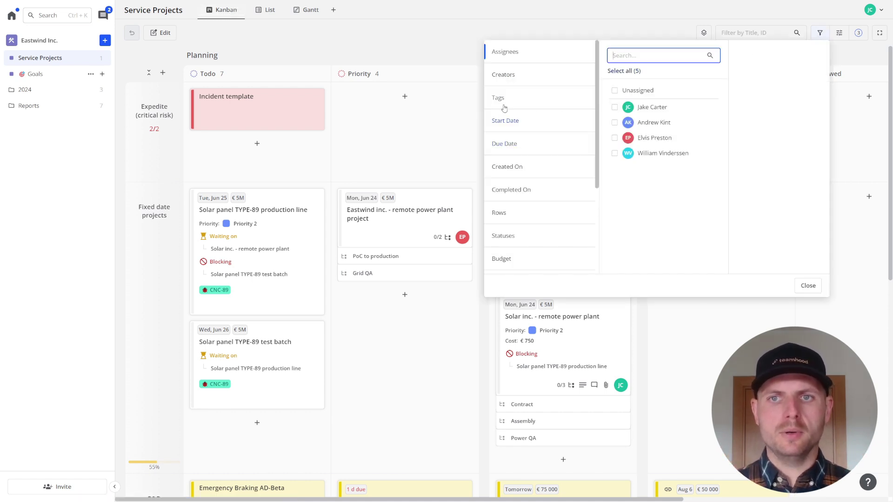
pyautogui.click(528, 212)
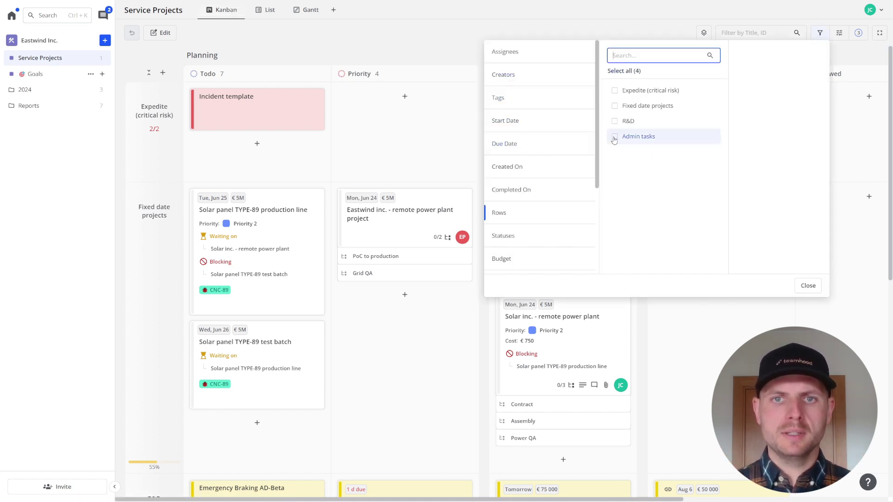
pyautogui.click(615, 106)
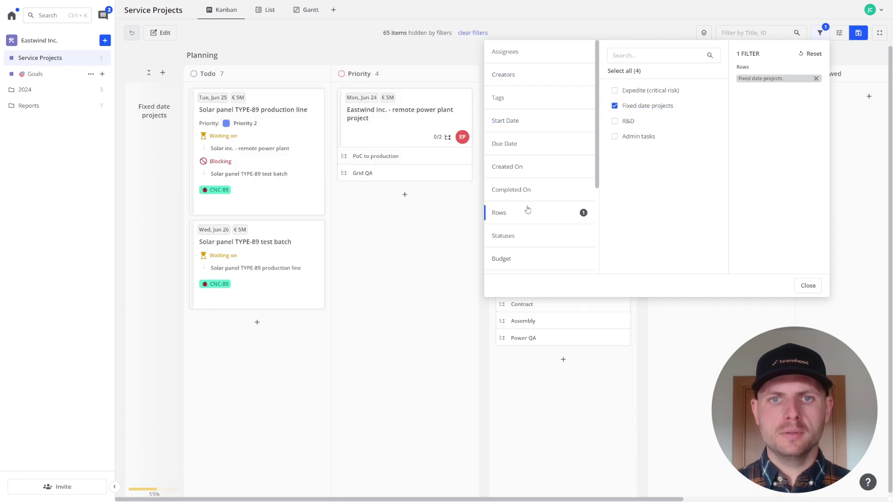
pyautogui.click(521, 235)
pyautogui.click(614, 121)
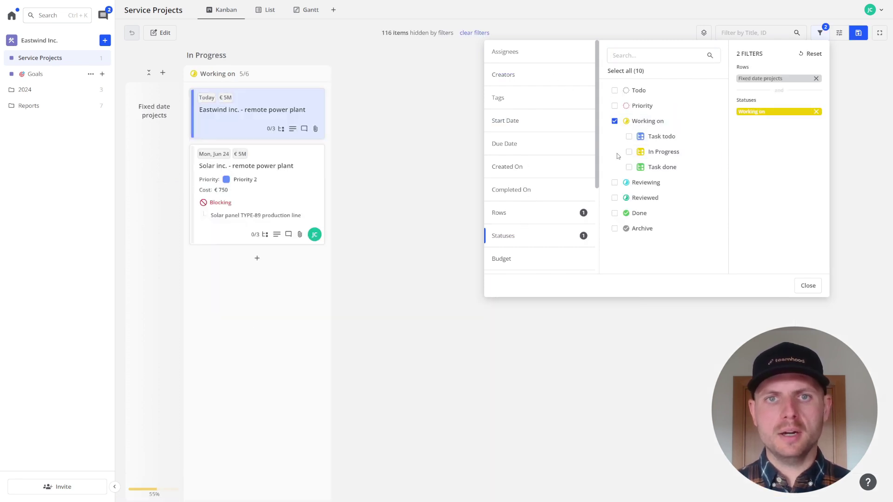
pyautogui.click(617, 183)
pyautogui.click(618, 198)
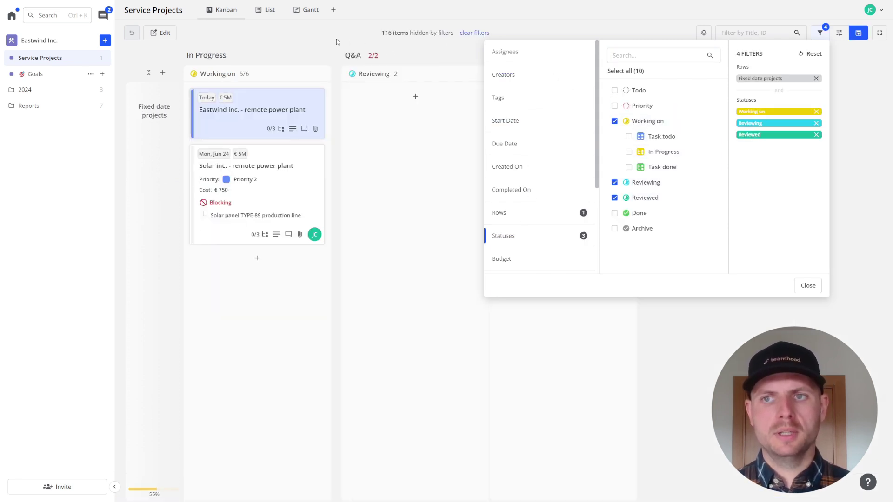
pyautogui.click(334, 43)
# Step: Save the filter as a new view, Kanban (Copy), shared with everyone
pyautogui.click(858, 33)
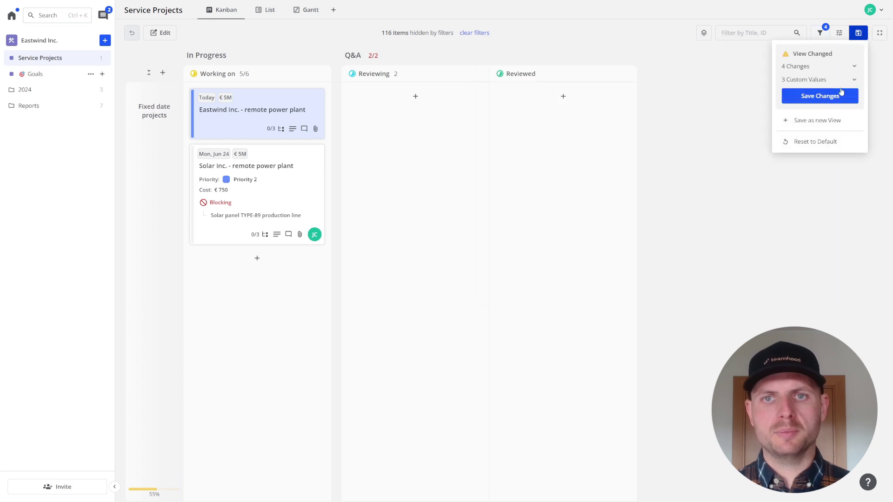
pyautogui.click(832, 122)
pyautogui.click(817, 153)
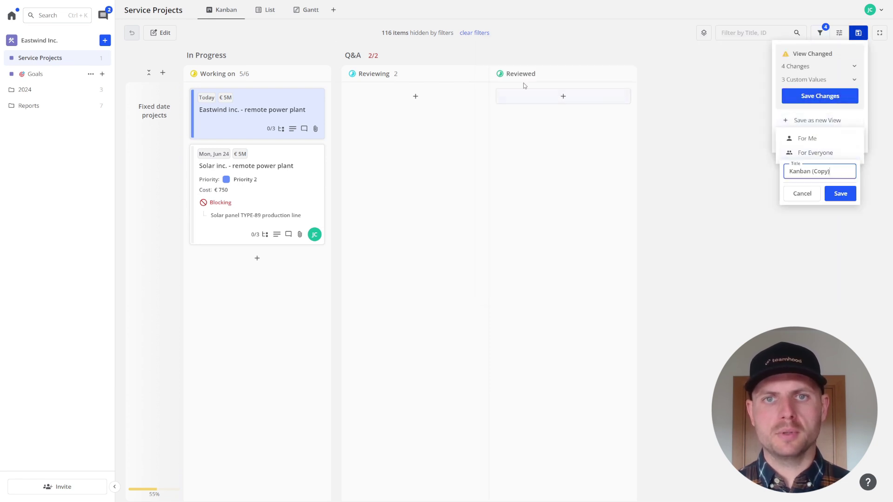
pyautogui.click(833, 198)
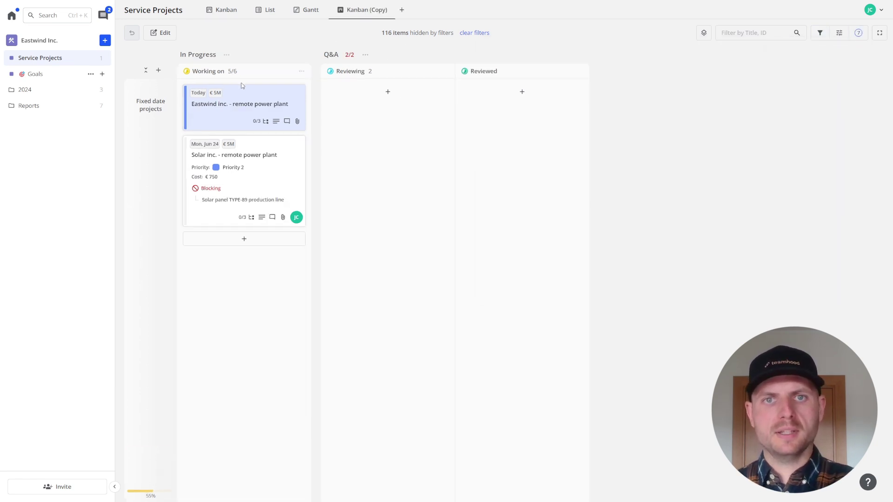
pyautogui.click(222, 12)
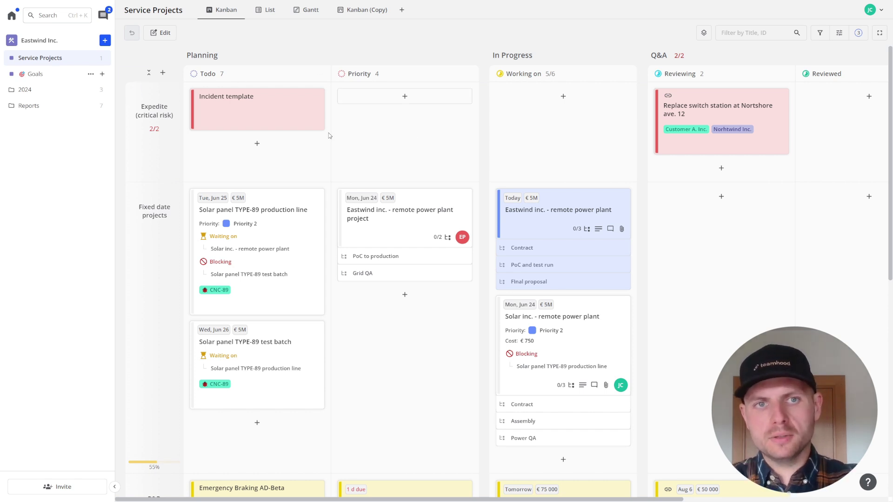
pyautogui.click(137, 95)
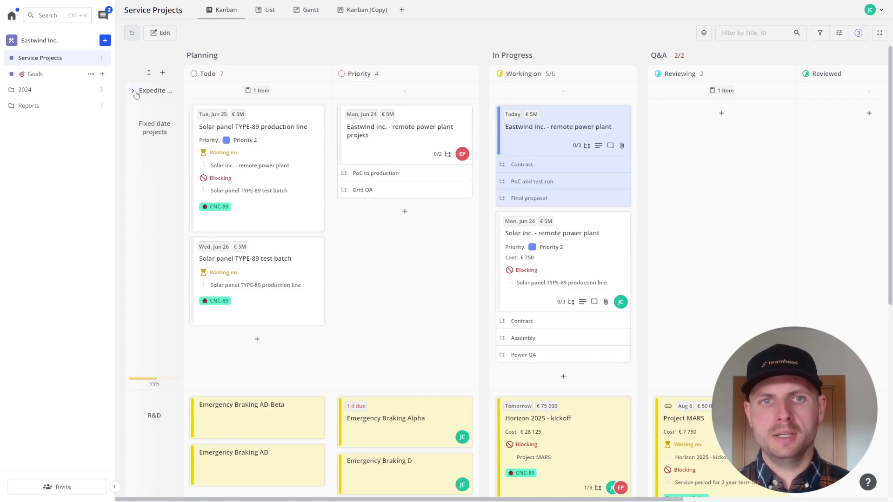
pyautogui.click(135, 93)
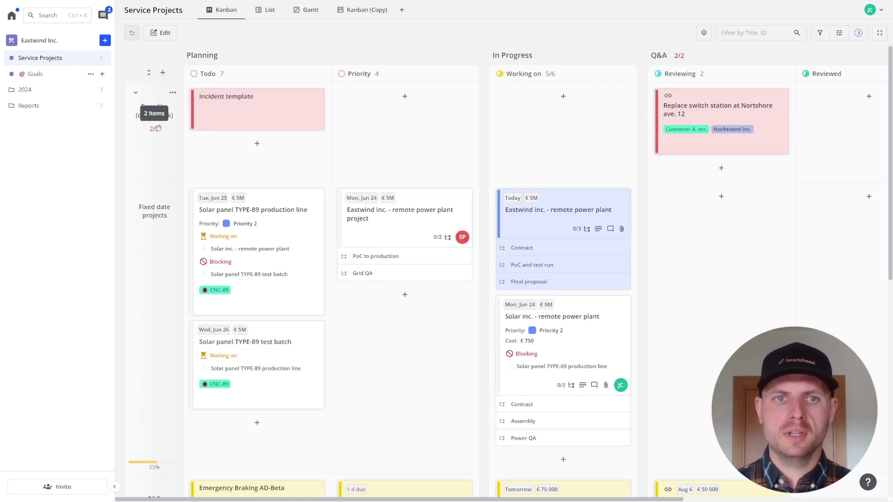
pyautogui.click(135, 194)
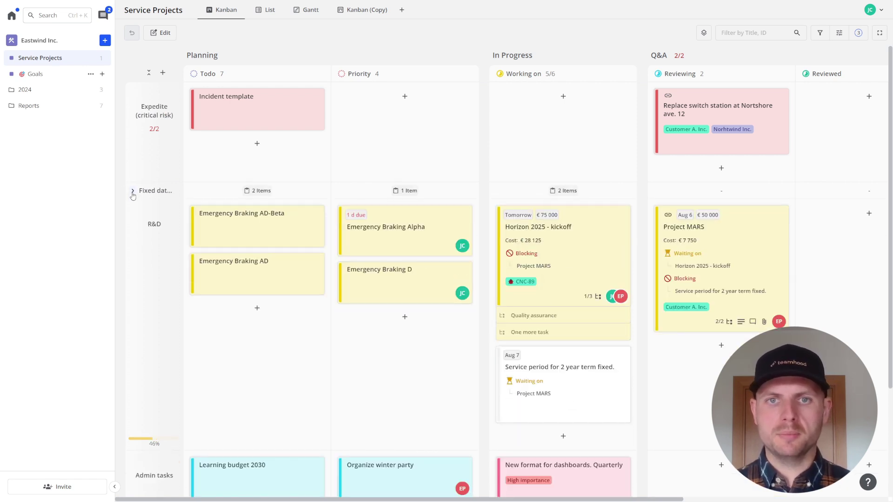
pyautogui.click(132, 194)
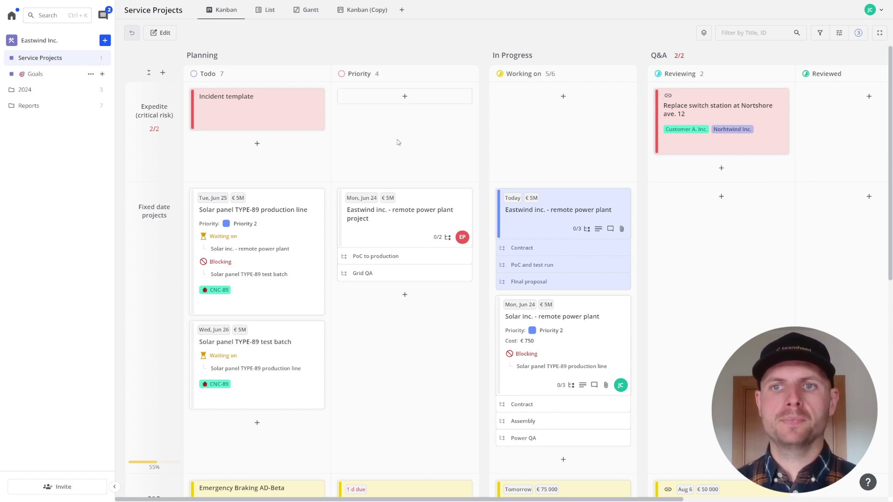
pyautogui.click(839, 33)
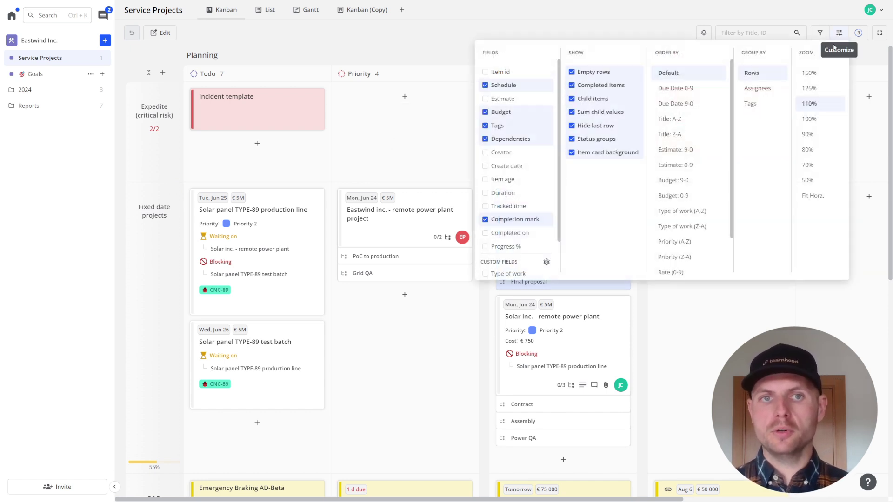
pyautogui.click(757, 88)
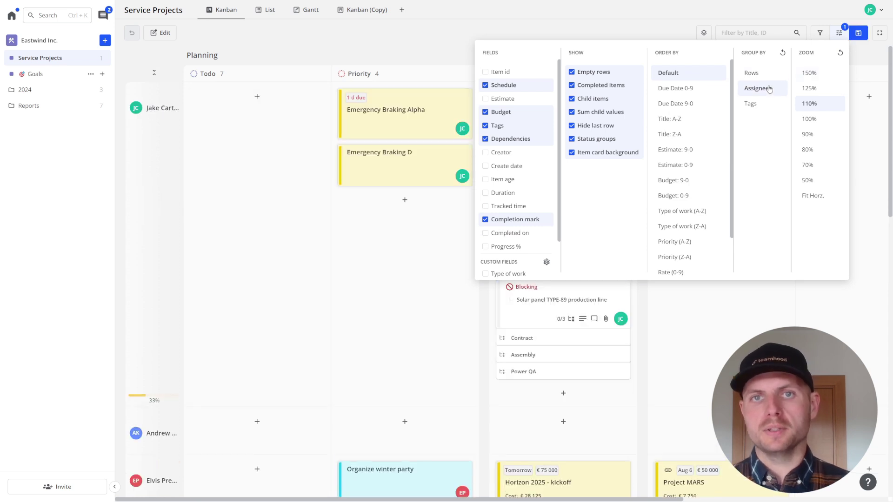
pyautogui.click(216, 158)
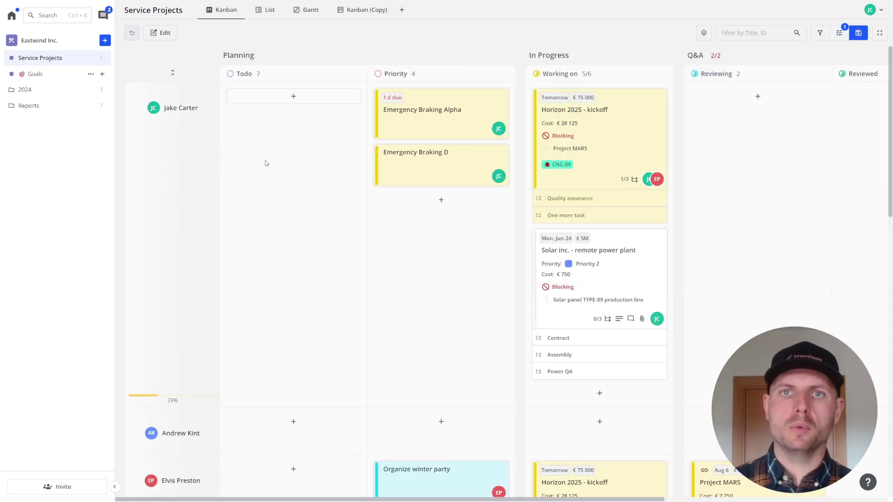
pyautogui.scroll(-6, 281, 203)
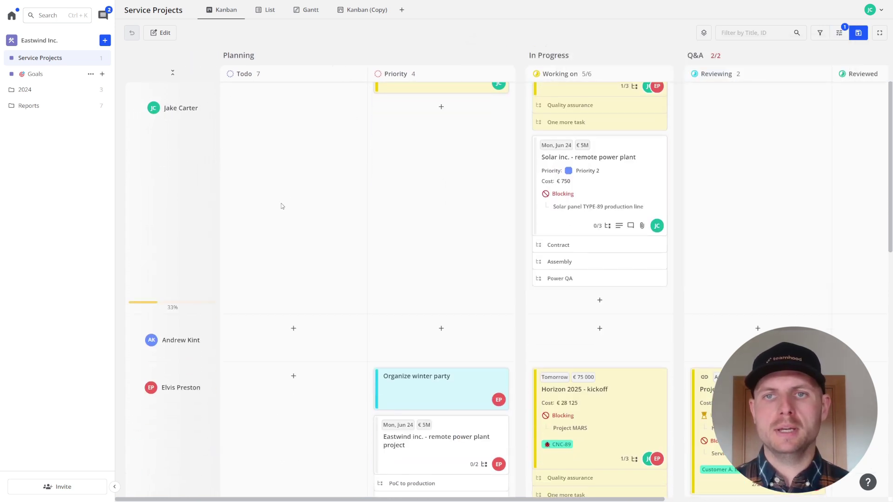
pyautogui.scroll(6, 277, 206)
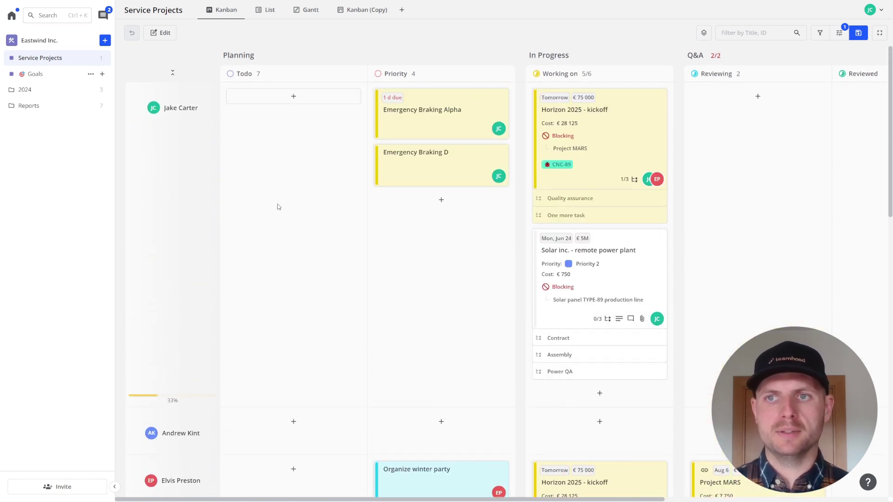
pyautogui.click(839, 33)
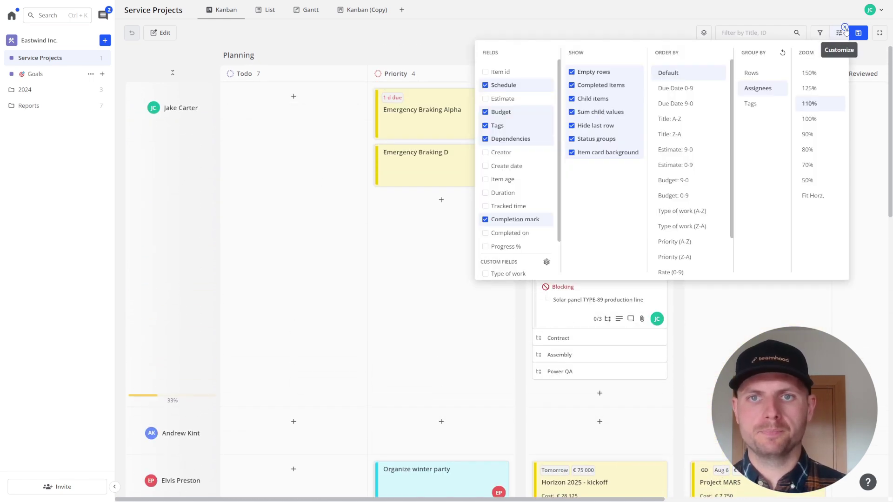
pyautogui.click(697, 33)
pyautogui.click(655, 30)
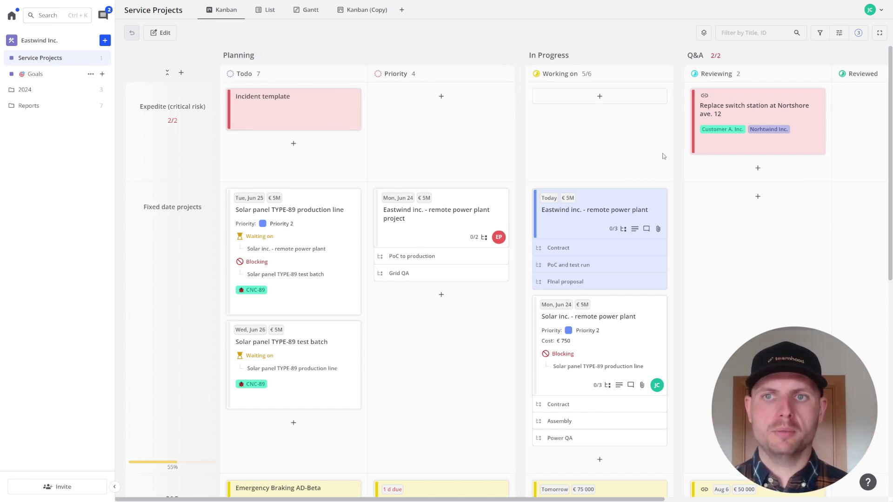
# Step: Expand the Working on column into its sub-statuses, then collapse it again
pyautogui.hscroll(5, 612, 148)
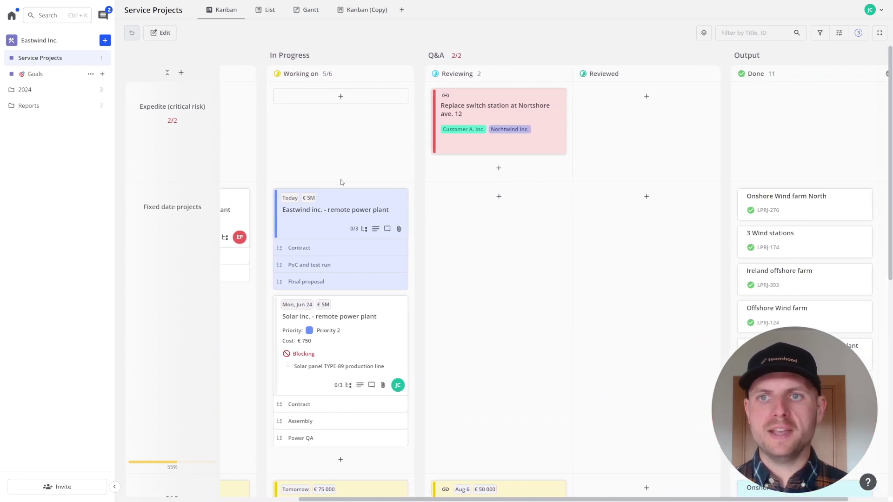
pyautogui.hscroll(-5, 593, 187)
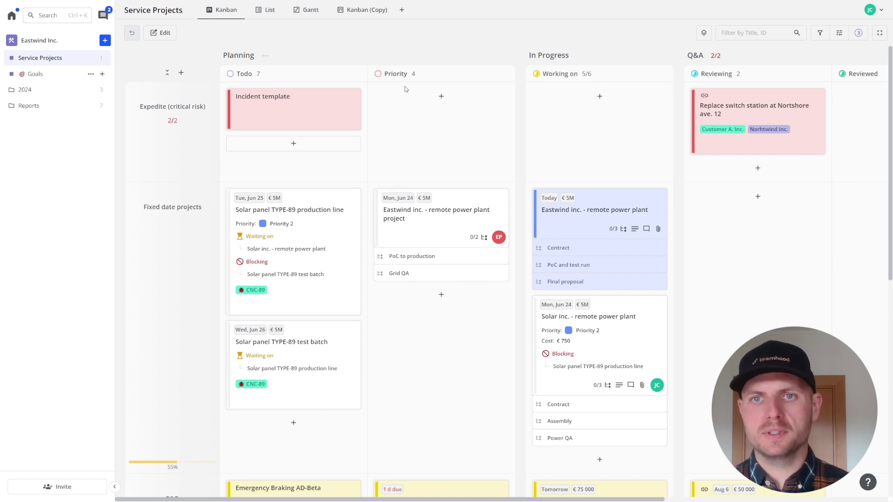
pyautogui.hscroll(3, 479, 133)
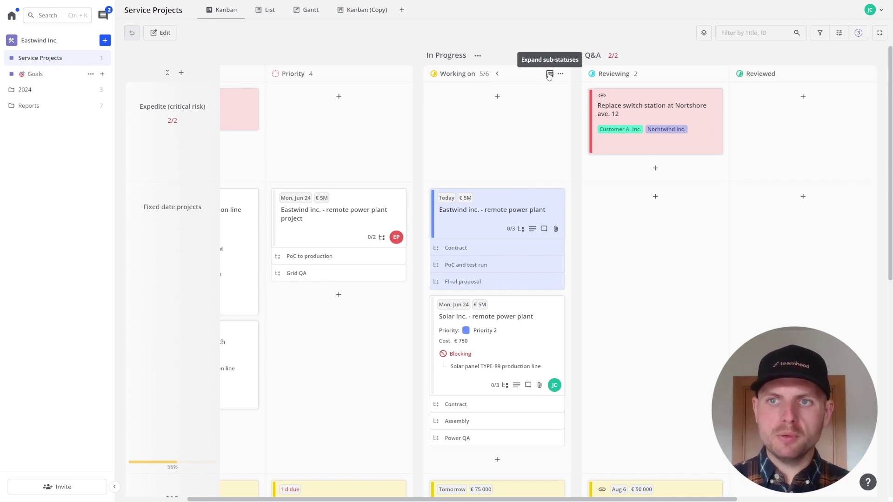
pyautogui.click(549, 75)
pyautogui.hscroll(4, 353, 144)
pyautogui.hscroll(2, 344, 145)
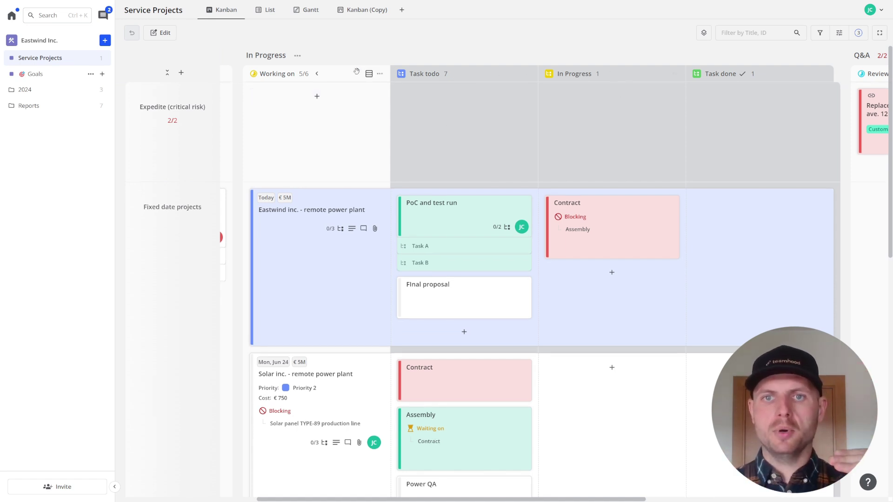
pyautogui.click(367, 74)
# Step: Open the Priority column's settings from its options menu
pyautogui.moveTo(315, 145); pyautogui.dragTo(590, 162)
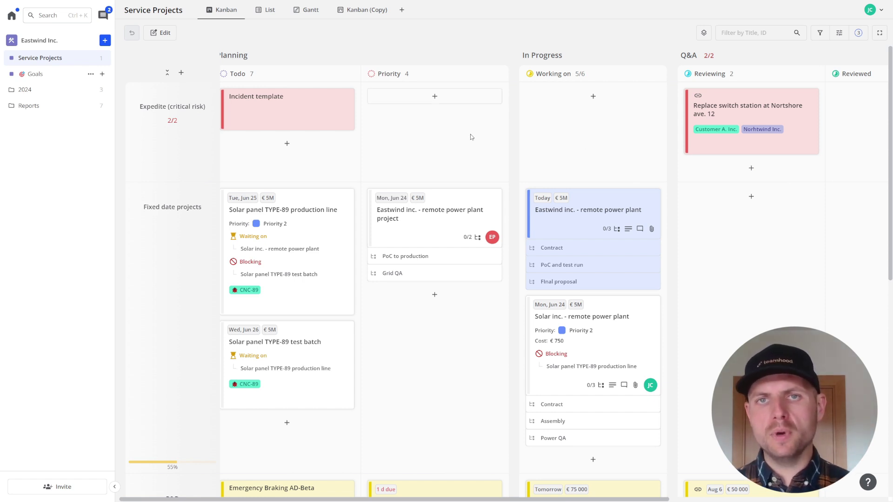
pyautogui.click(498, 75)
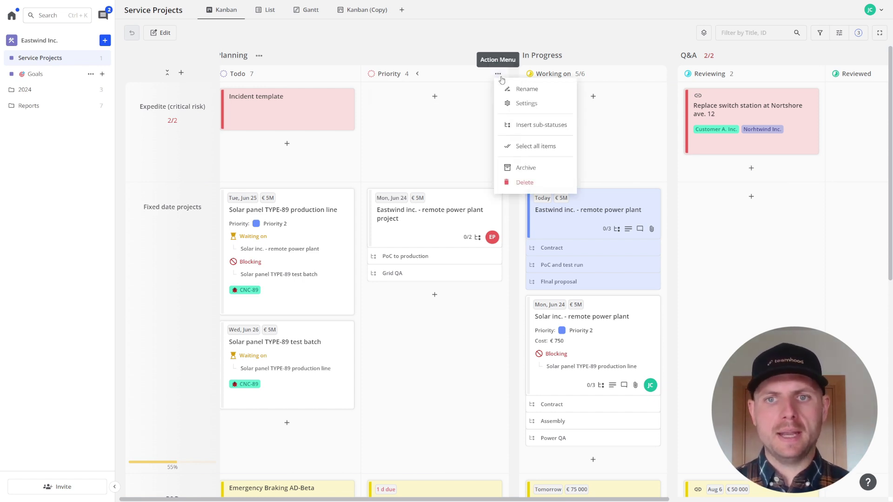
pyautogui.click(516, 103)
pyautogui.click(558, 171)
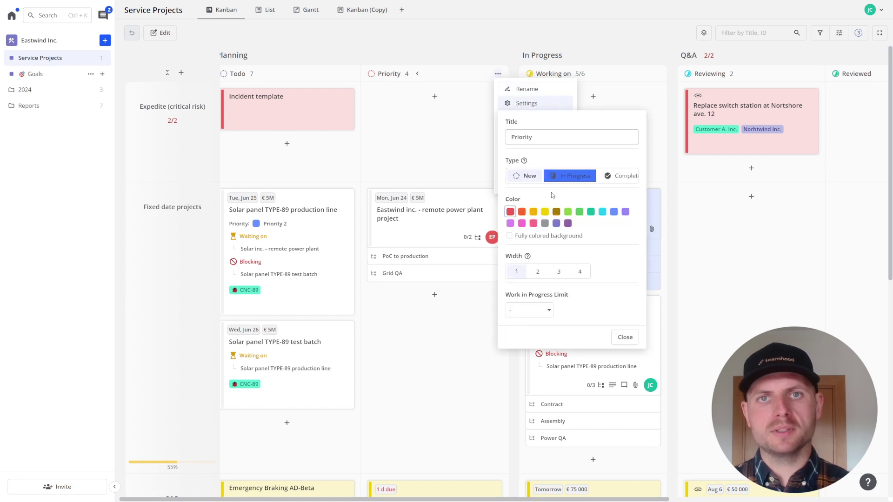
# Step: Give the Priority column a fully coloured background and colour the Expedite row red
pyautogui.click(526, 236)
pyautogui.click(419, 138)
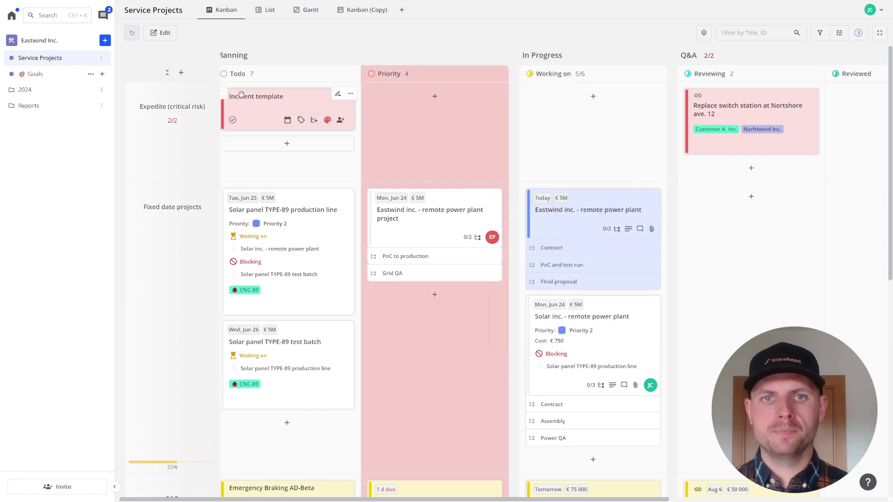
pyautogui.click(209, 92)
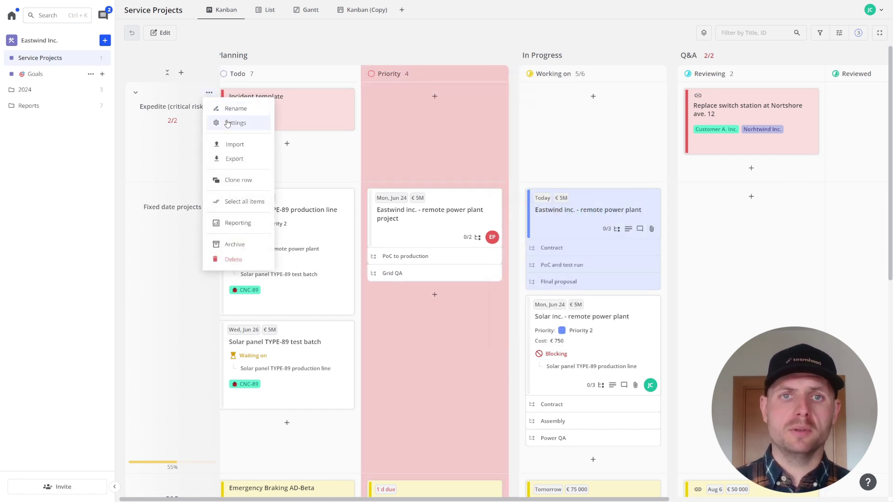
pyautogui.click(228, 123)
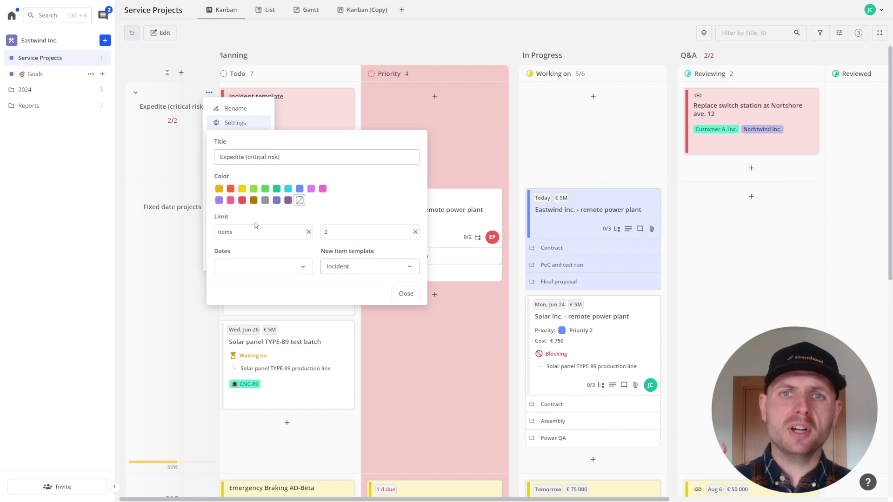
pyautogui.click(243, 202)
pyautogui.click(464, 127)
pyautogui.click(464, 127)
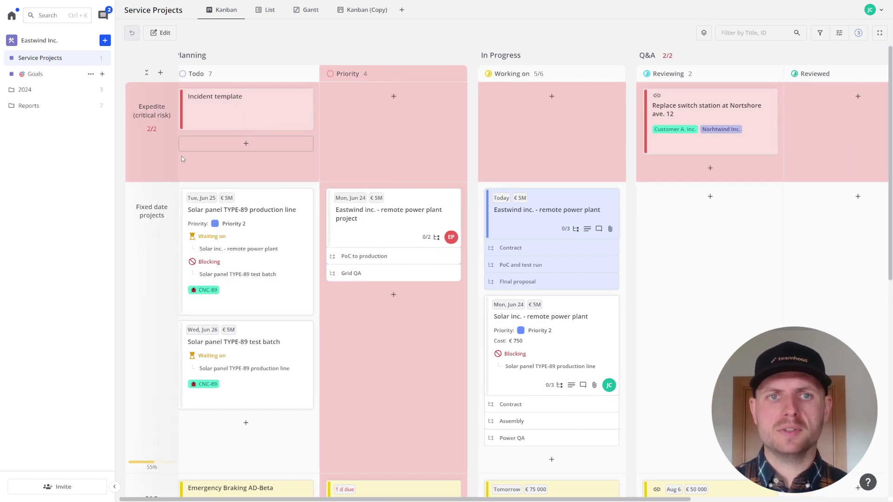
# Step: Remove the Expedite row's colour and turn off Priority's fully coloured background
pyautogui.click(166, 92)
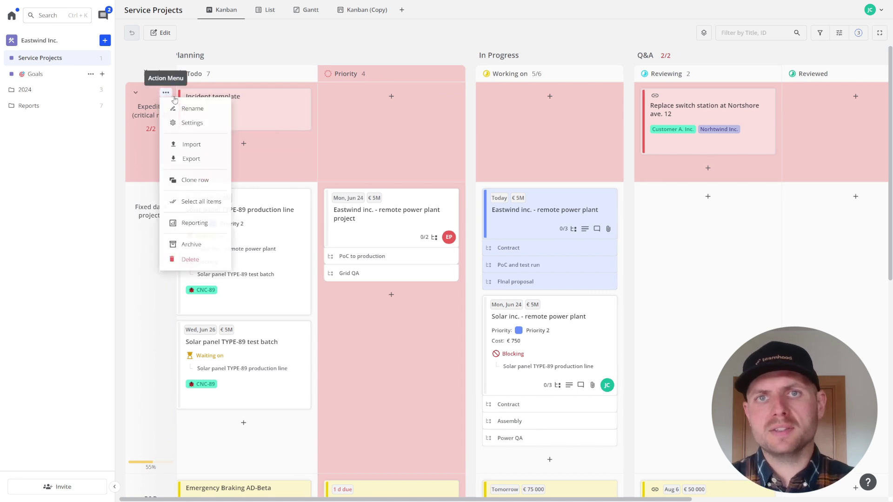
pyautogui.click(188, 123)
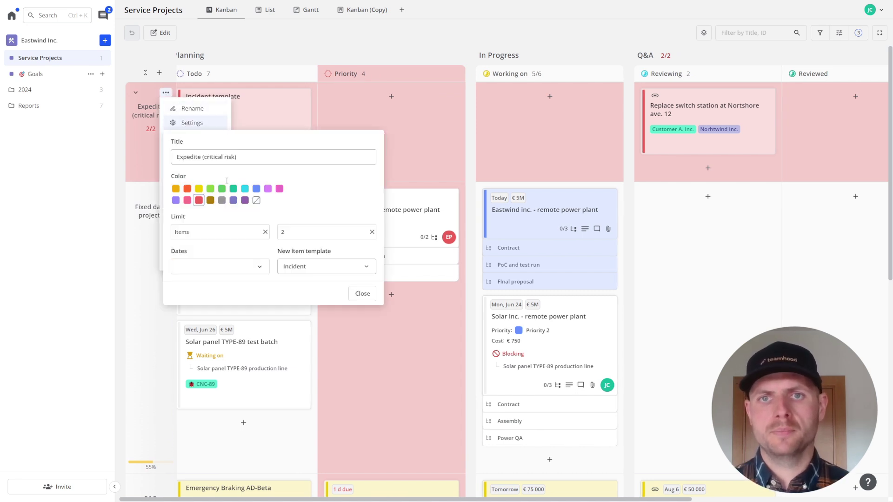
pyautogui.click(256, 200)
pyautogui.click(424, 120)
pyautogui.click(454, 74)
pyautogui.click(479, 103)
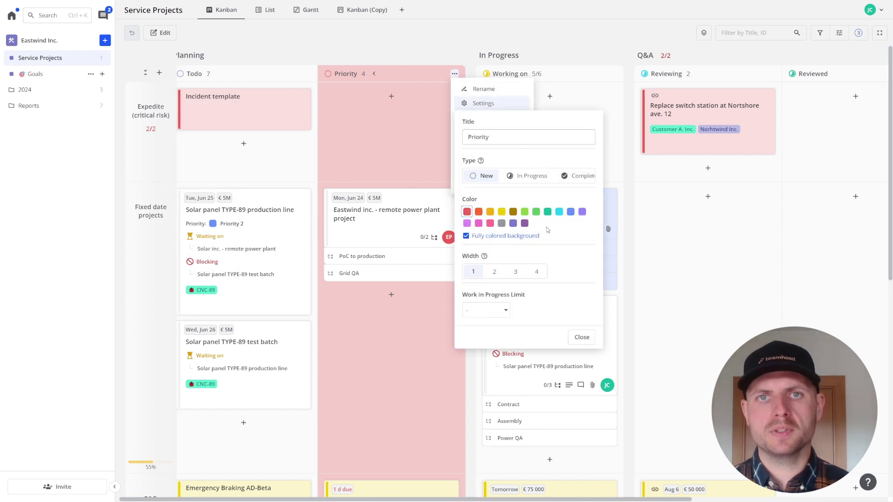
pyautogui.click(484, 237)
pyautogui.click(380, 141)
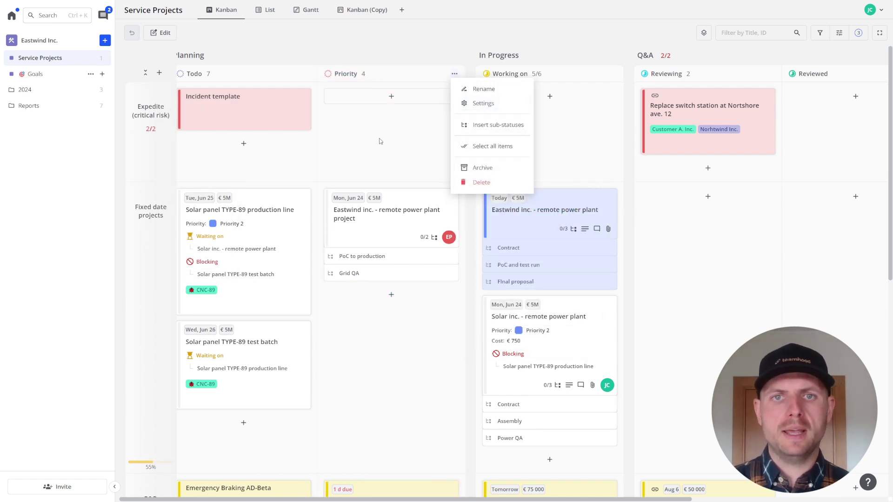
pyautogui.click(380, 140)
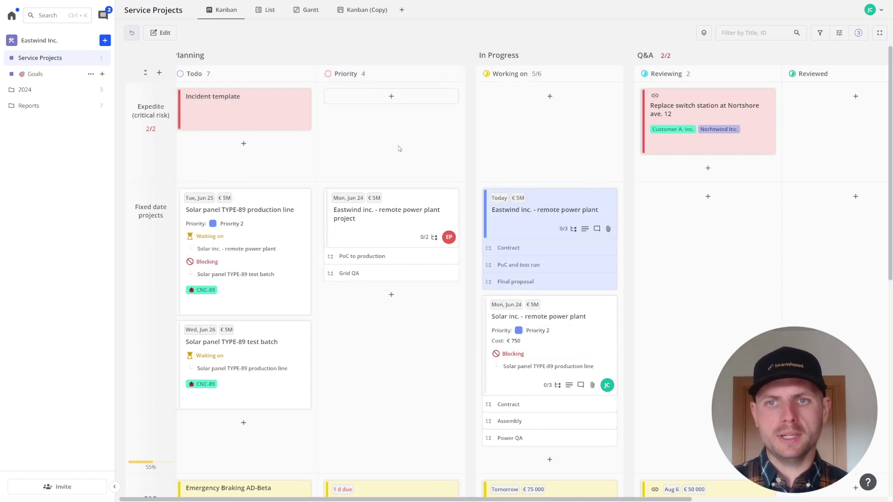
# Step: Open the Eastwind inc. - remote power plant item, assign yourself, and view the relation types
pyautogui.click(552, 200)
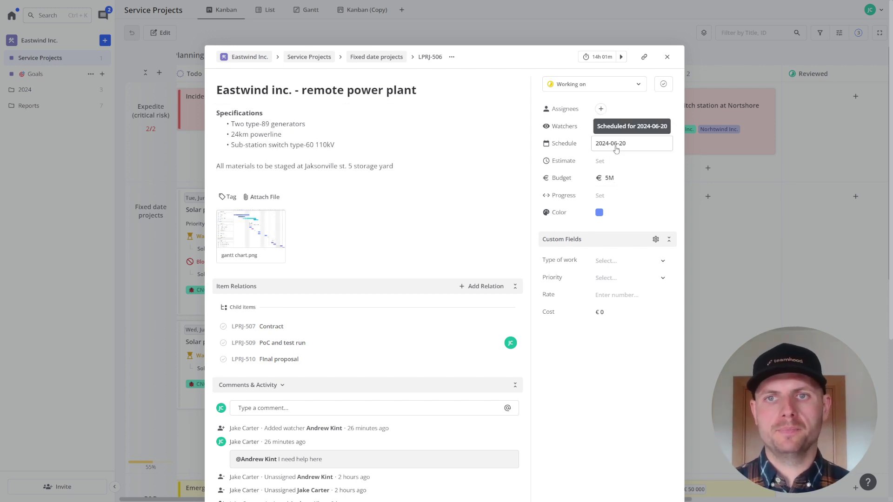
pyautogui.click(600, 110)
pyautogui.click(635, 168)
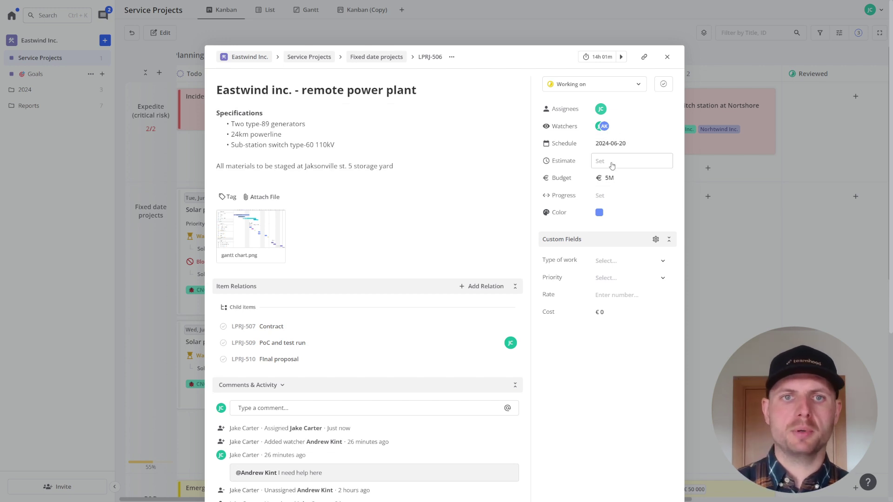
pyautogui.scroll(-2, 385, 208)
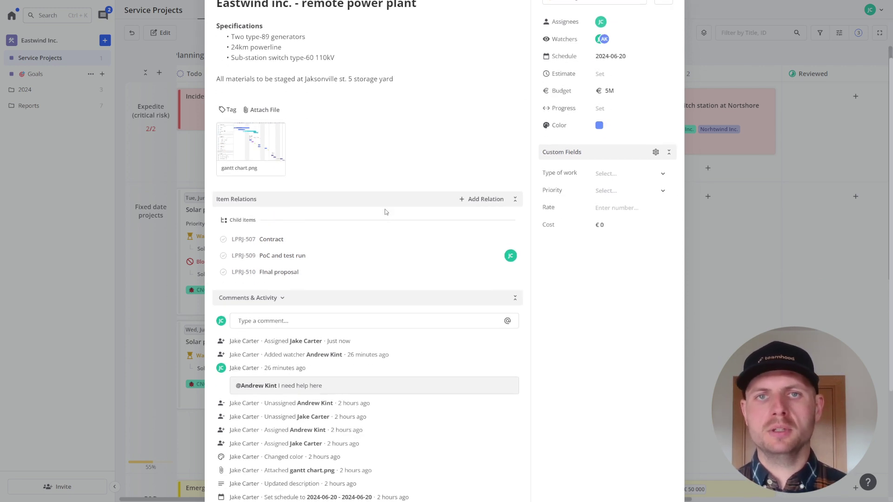
pyautogui.click(479, 199)
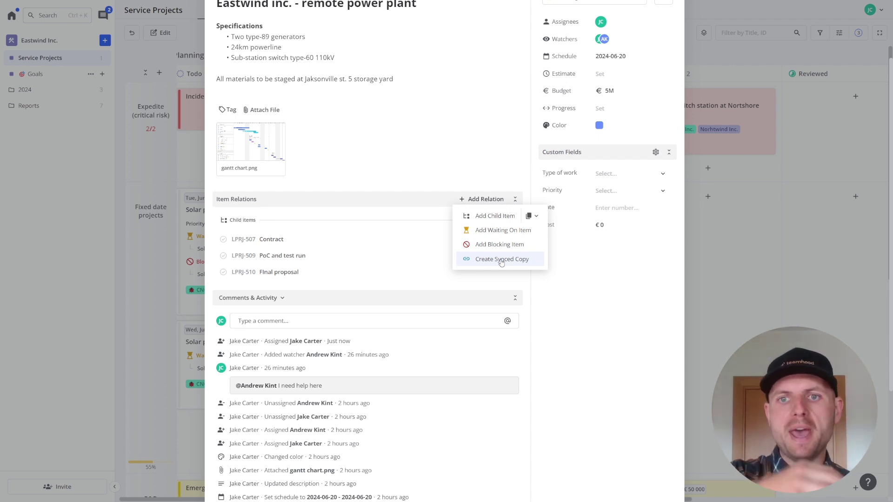
# Step: Set the item's Priority field to Priority 1
pyautogui.click(604, 263)
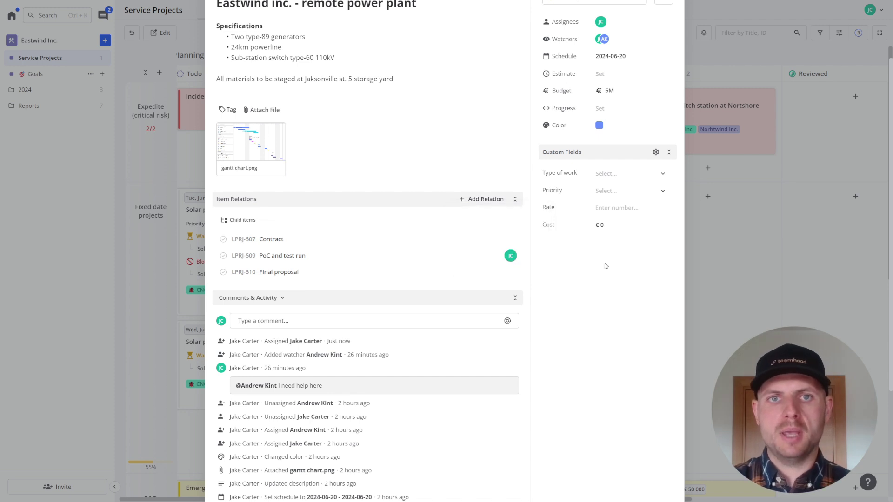
pyautogui.click(646, 172)
pyautogui.click(644, 173)
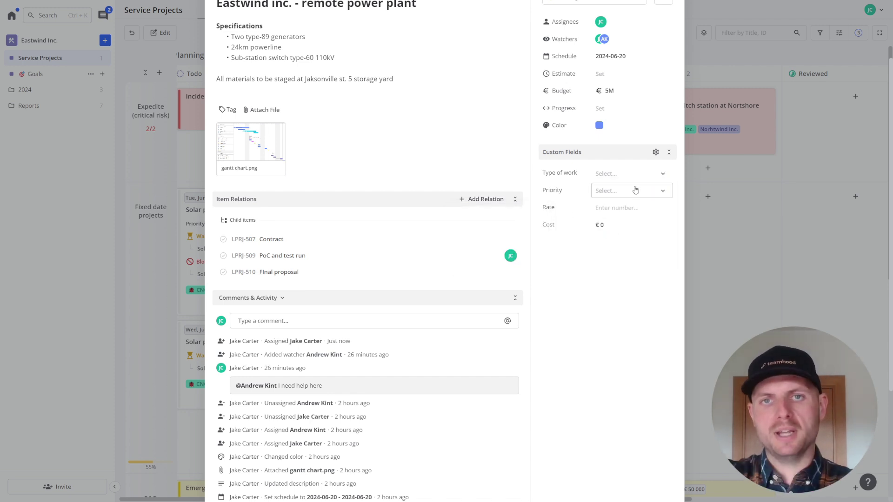
pyautogui.click(635, 190)
pyautogui.click(636, 190)
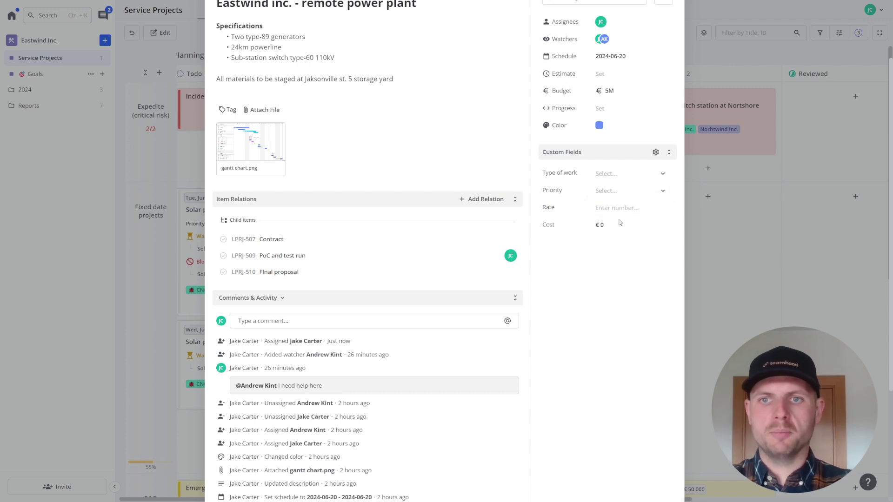
pyautogui.click(626, 192)
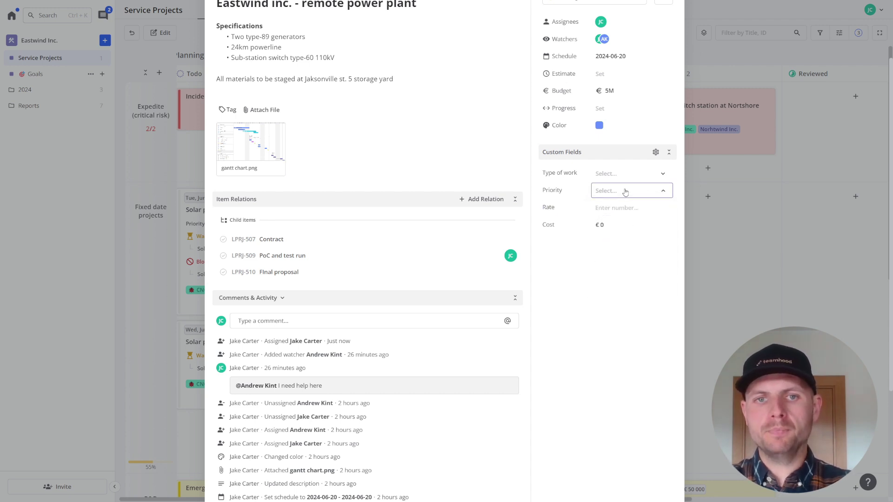
pyautogui.click(625, 236)
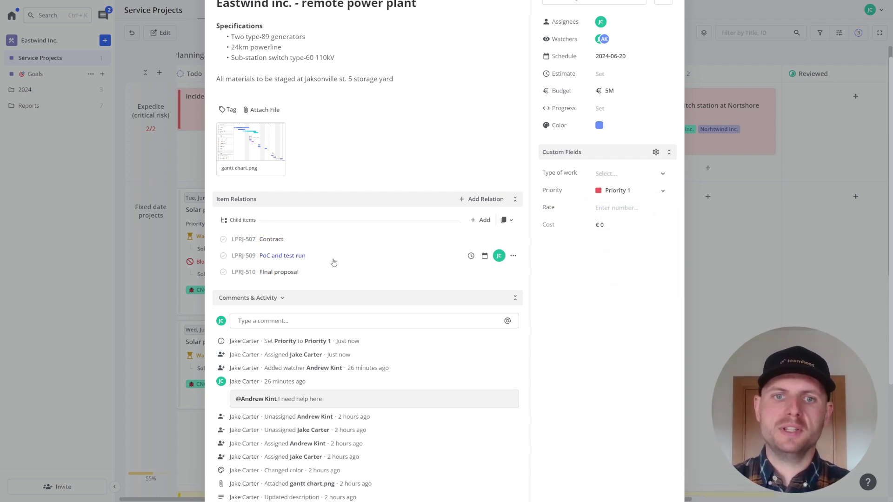
pyautogui.scroll(-5, 272, 316)
pyautogui.scroll(5, 271, 305)
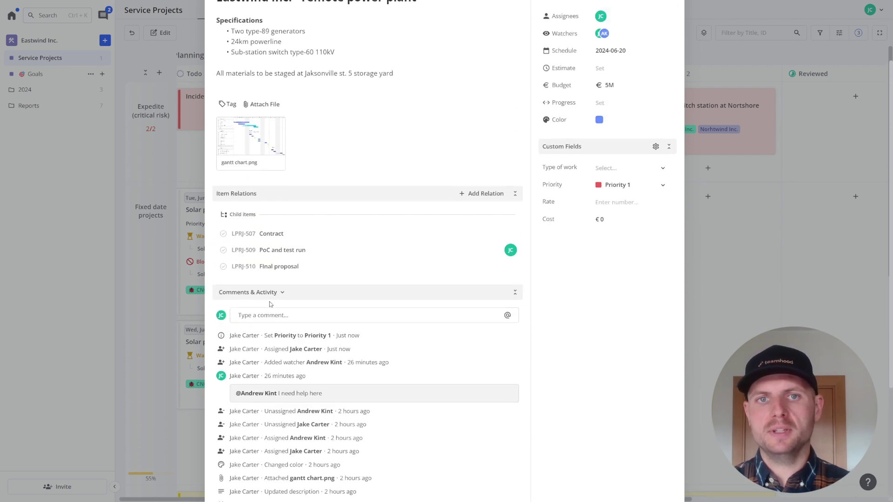
pyautogui.scroll(3, 271, 304)
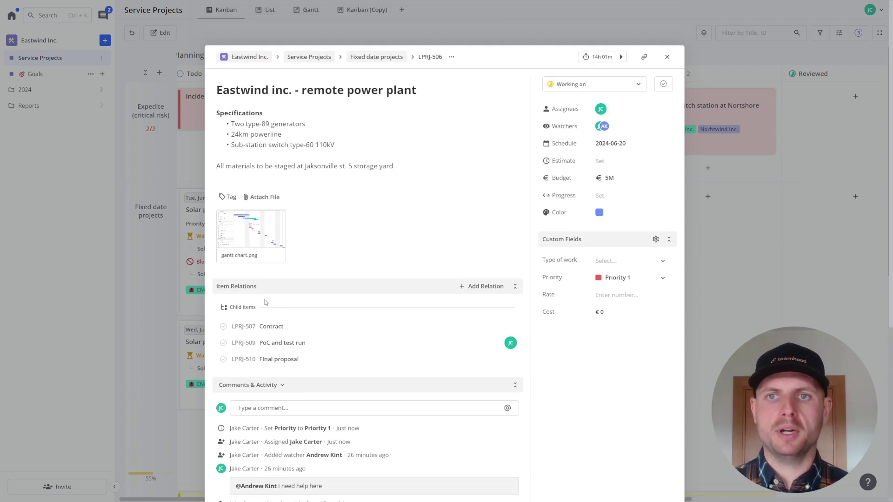
# Step: Log an extra 60 minutes on the item, start its timer, and close it
pyautogui.click(600, 59)
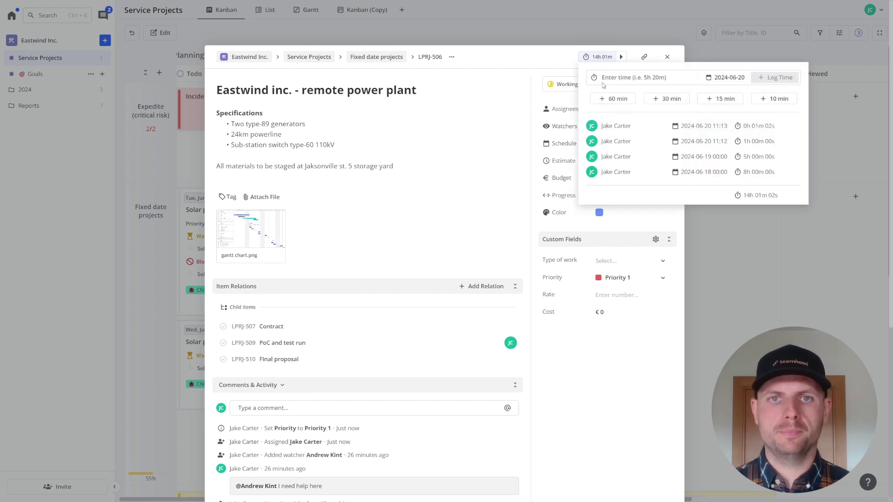
pyautogui.click(613, 99)
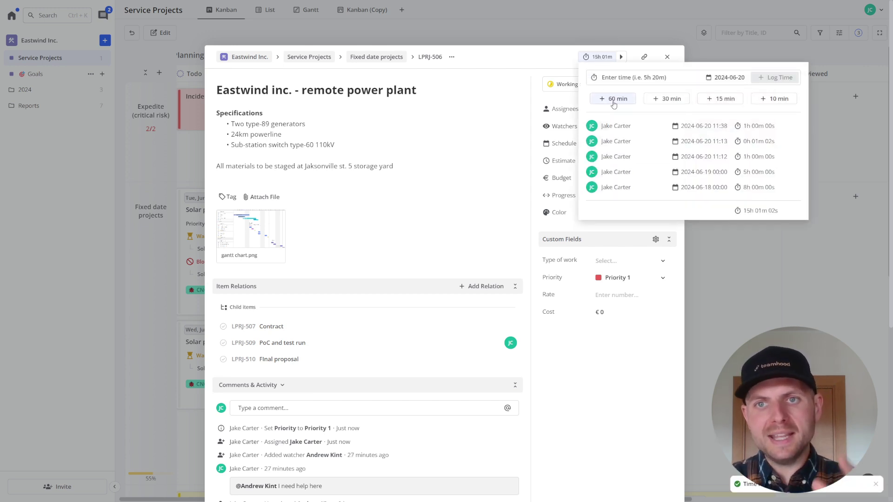
pyautogui.click(621, 57)
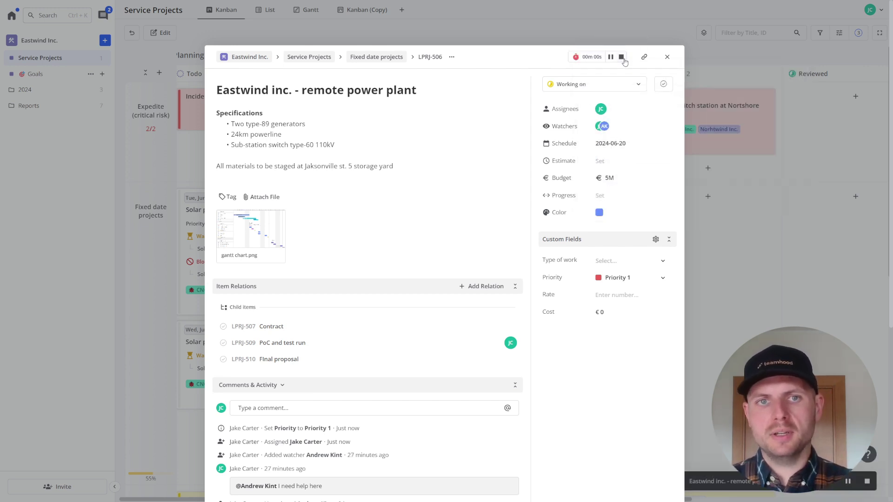
pyautogui.click(148, 120)
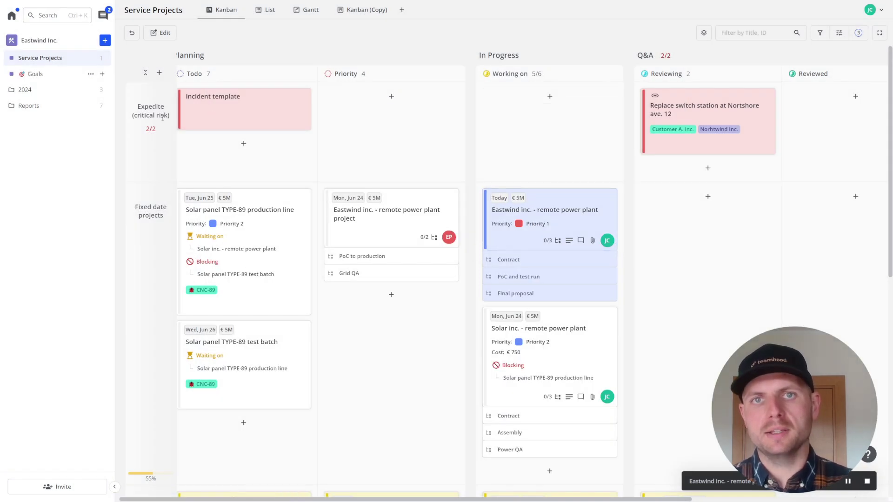
# Step: Expand the Reports folder and open the Time Sheet Report
pyautogui.click(100, 110)
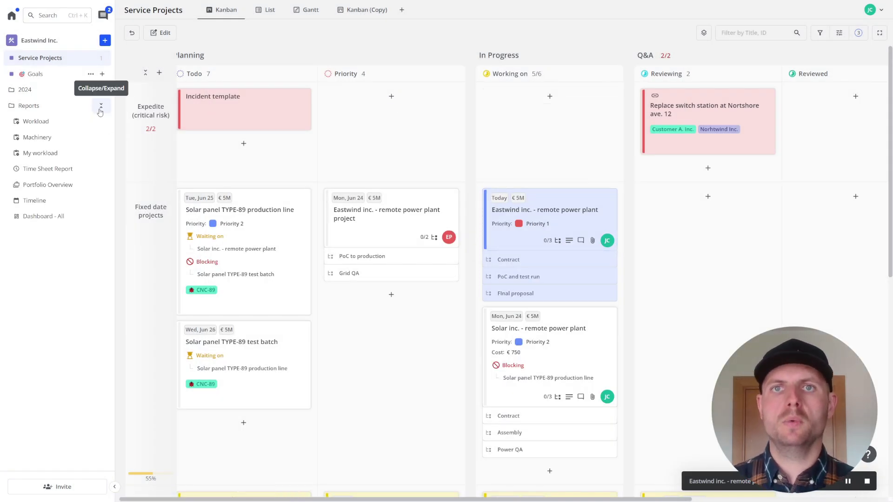
pyautogui.click(74, 169)
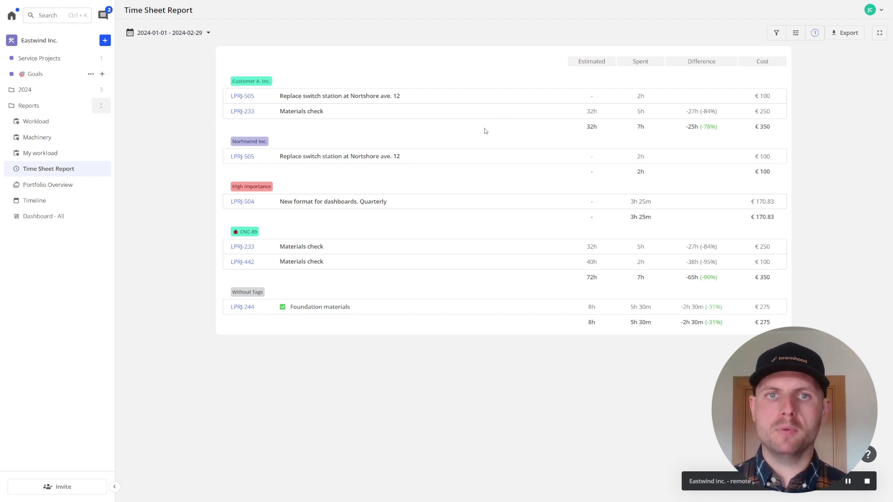
# Step: Open the Workload report and collapse then re-expand the first team member's task bars
pyautogui.click(54, 125)
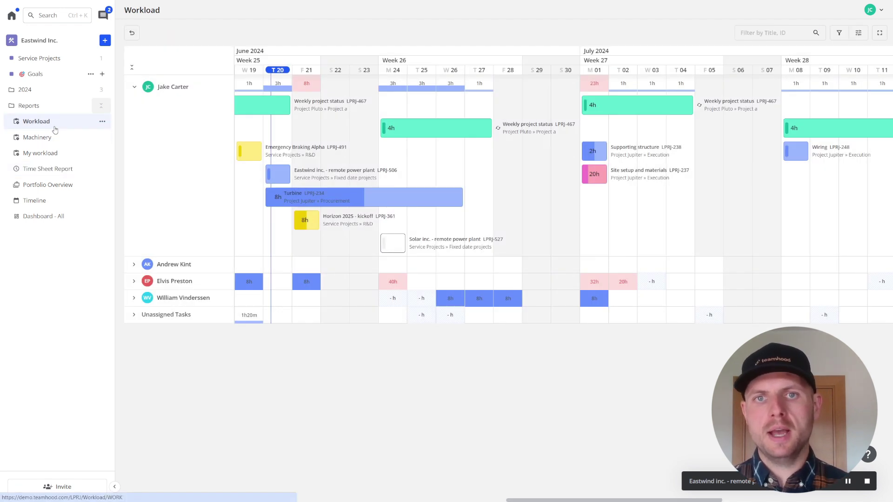
pyautogui.click(134, 86)
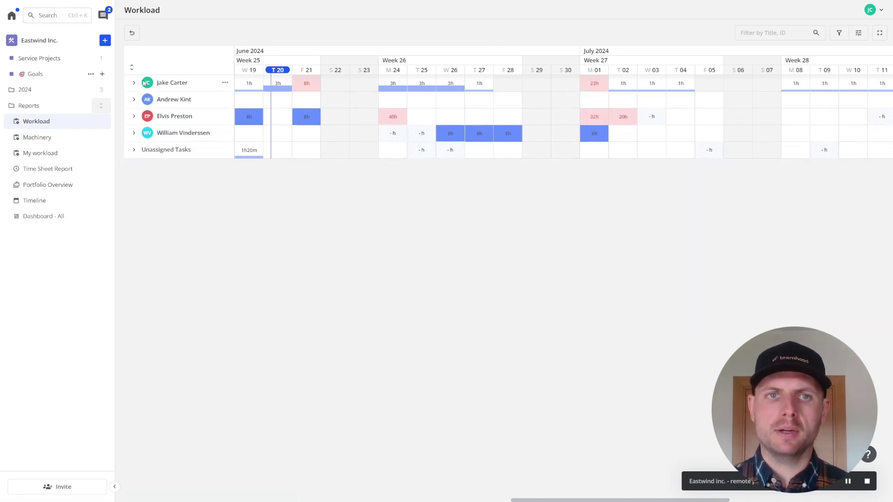
pyautogui.rightClick(136, 86)
pyautogui.press('Escape')
pyautogui.click(135, 83)
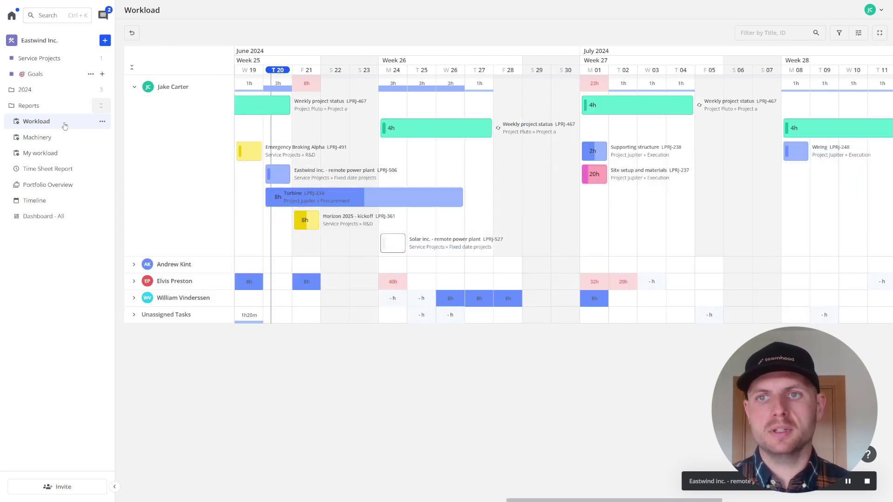
# Step: View the Portfolio Overview report, then open Dashboard - All
pyautogui.click(59, 185)
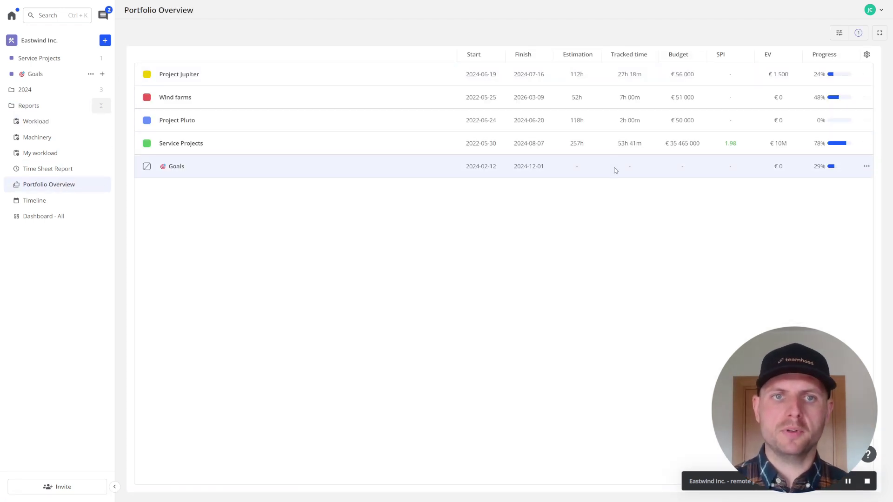
pyautogui.click(39, 220)
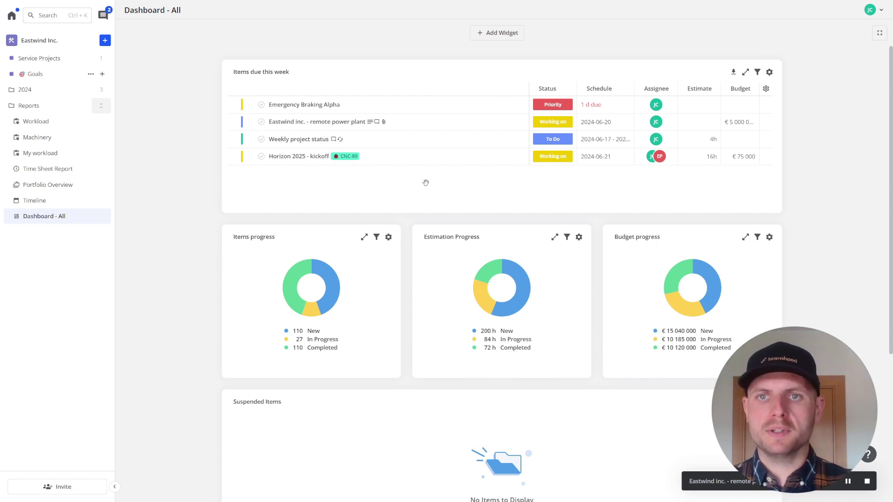
# Step: Expand the 2024 projects folder and open Project Jupiter's Gantt chart
pyautogui.click(102, 91)
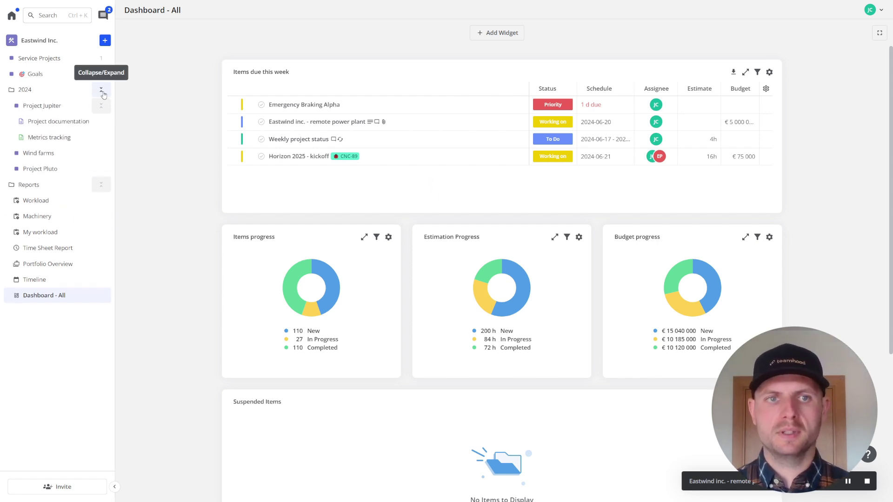
pyautogui.click(42, 106)
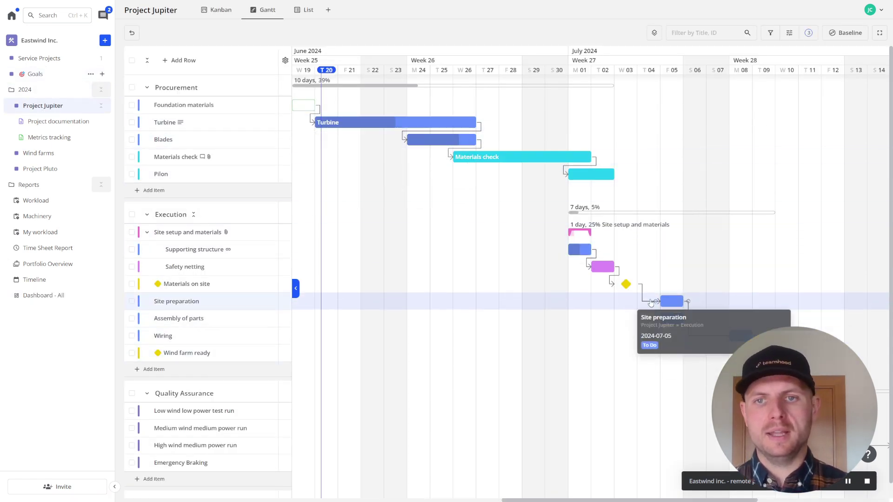
pyautogui.moveTo(624, 291)
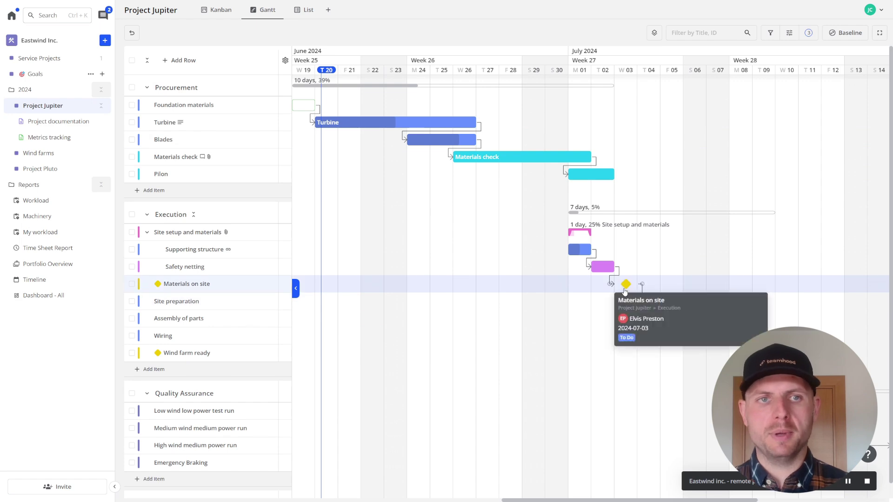
pyautogui.click(50, 122)
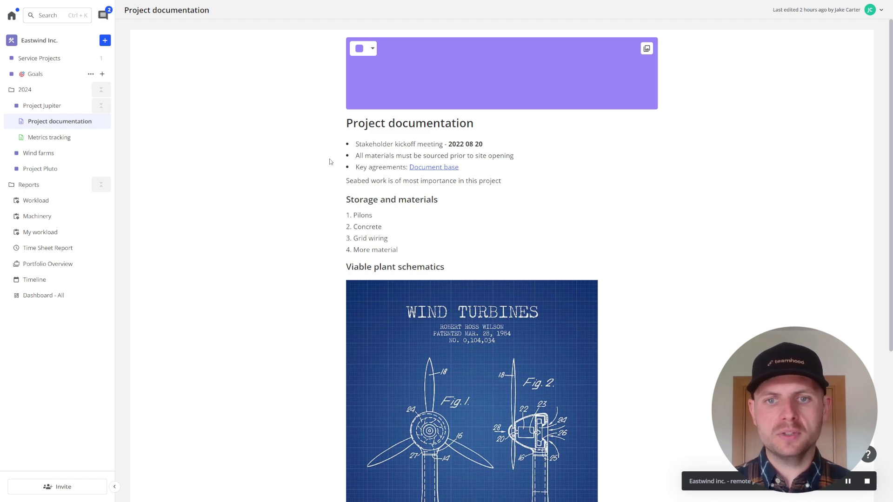
pyautogui.scroll(-5, 439, 168)
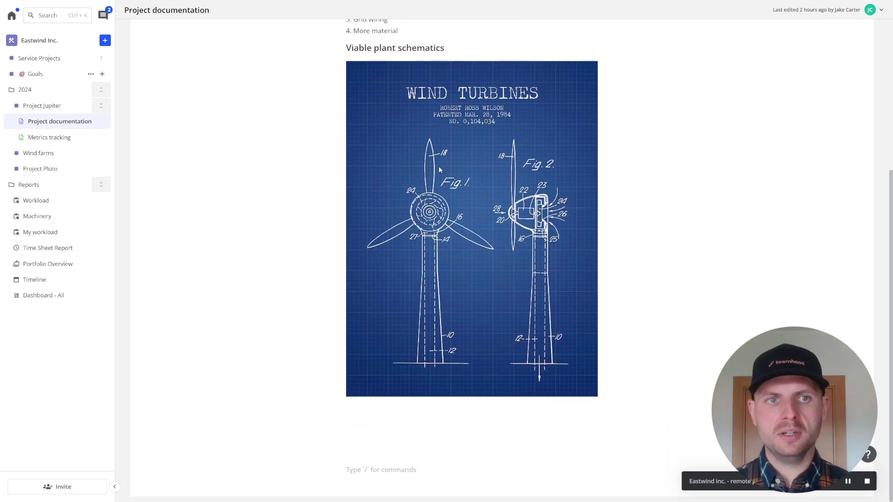
pyautogui.scroll(5, 439, 169)
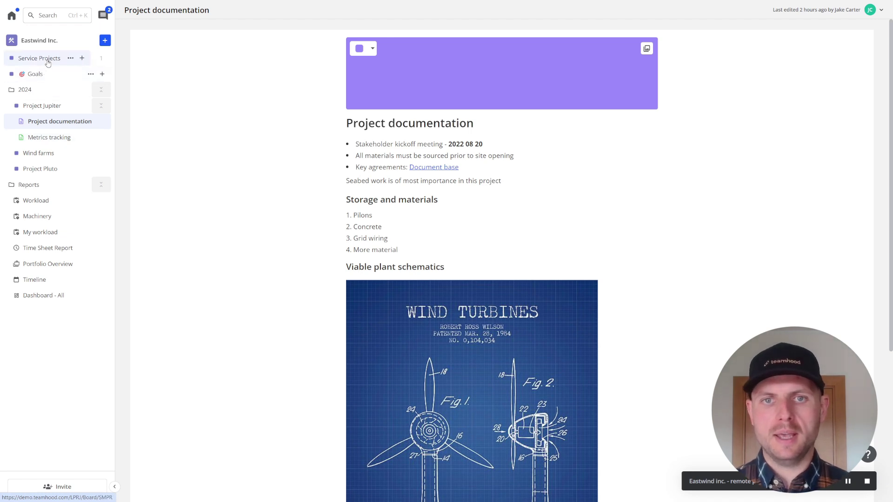
# Step: Check the recent comment notifications, then open the Service Projects board
pyautogui.click(102, 21)
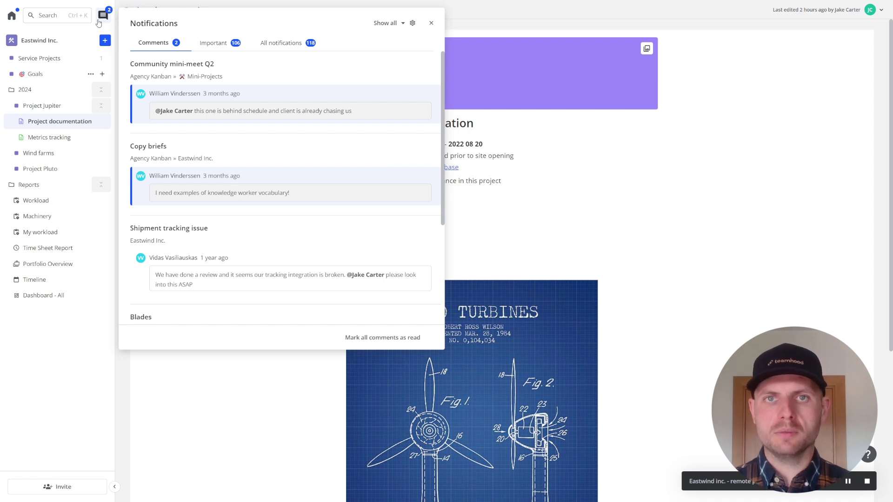
pyautogui.click(99, 21)
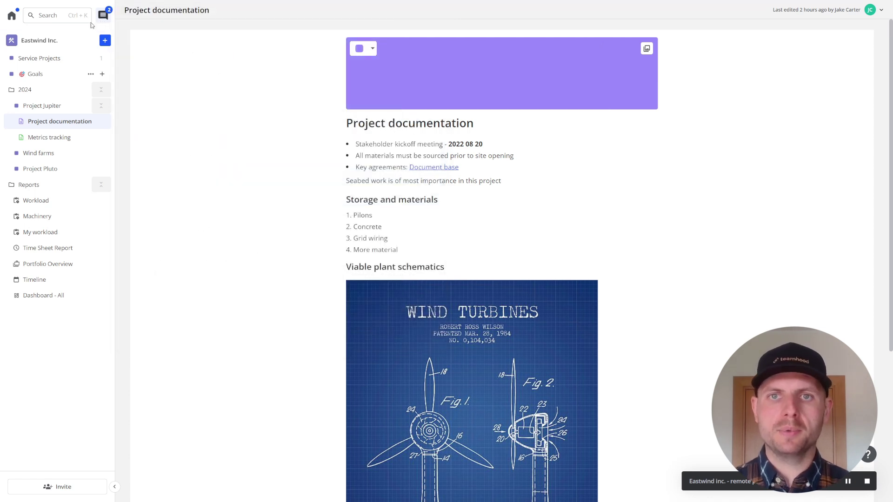
pyautogui.click(51, 63)
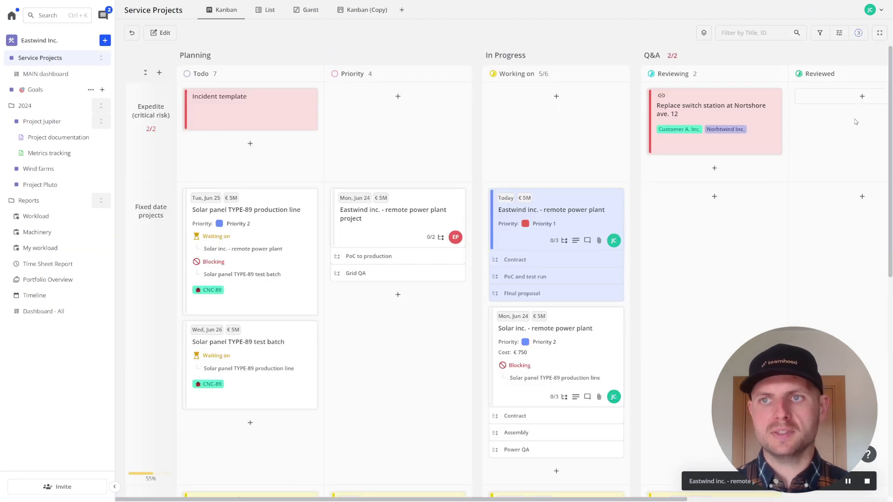
# Step: Change the theme in My Profile from Light to Dark
pyautogui.click(877, 11)
pyautogui.click(860, 33)
pyautogui.click(188, 157)
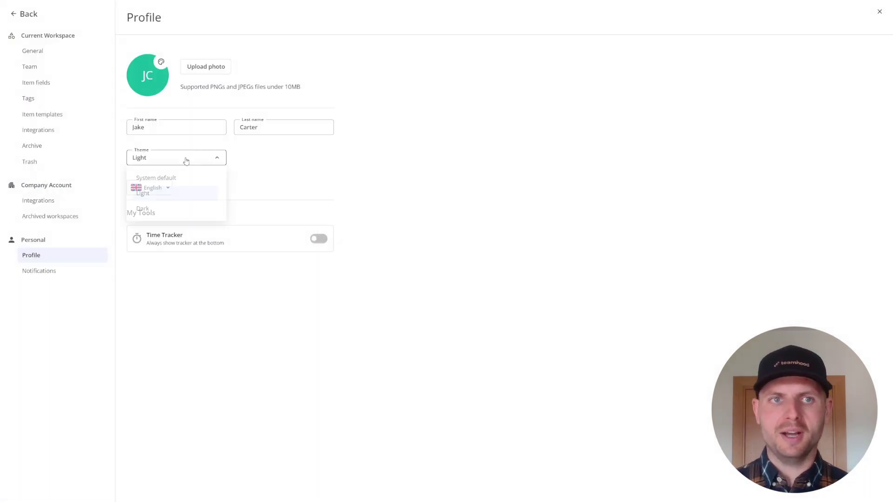
pyautogui.click(160, 207)
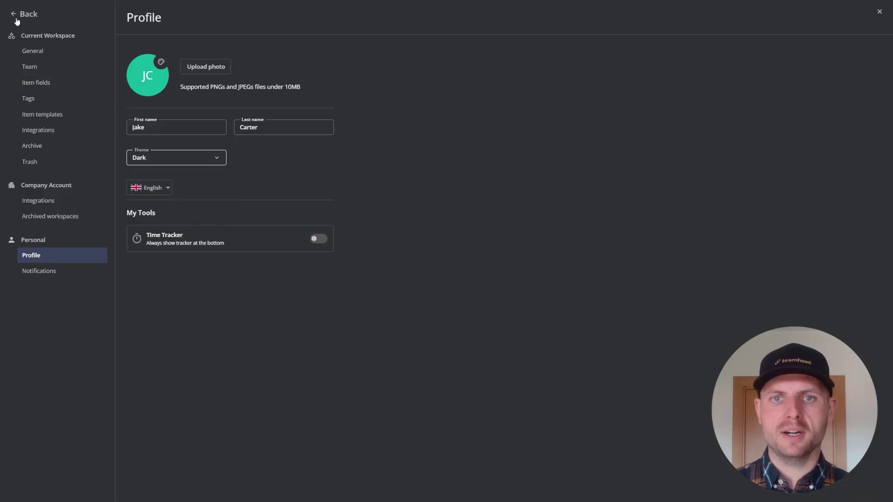